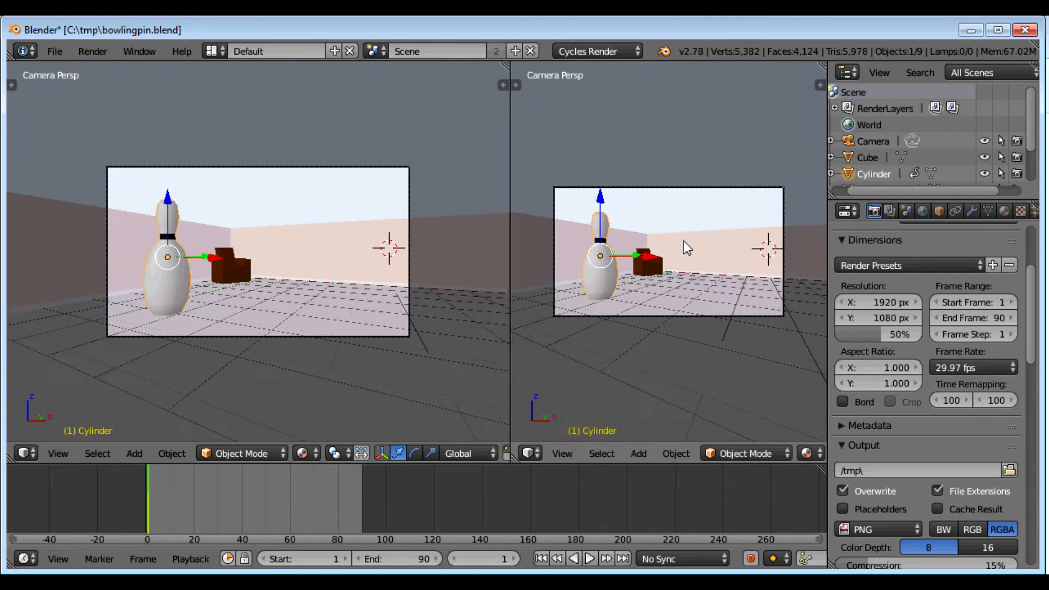
- Set the second viewport to a top wireframe view centred on the room
{"action": "key", "text": "KP_7"}
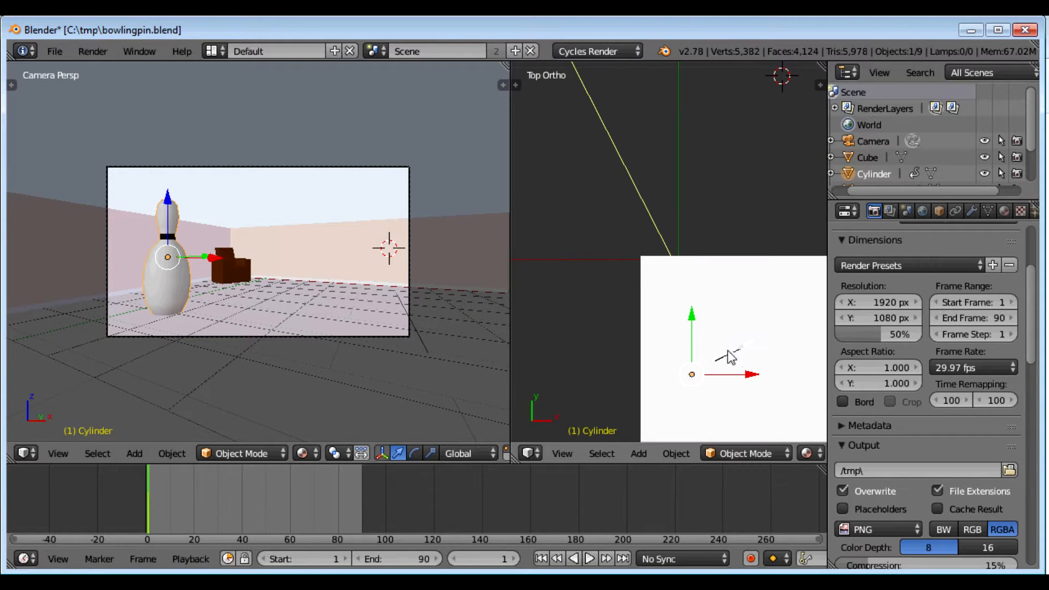
{"action": "middle_click_drag", "start_coordinate": [733, 354], "coordinate": [670, 261], "text": "shift"}
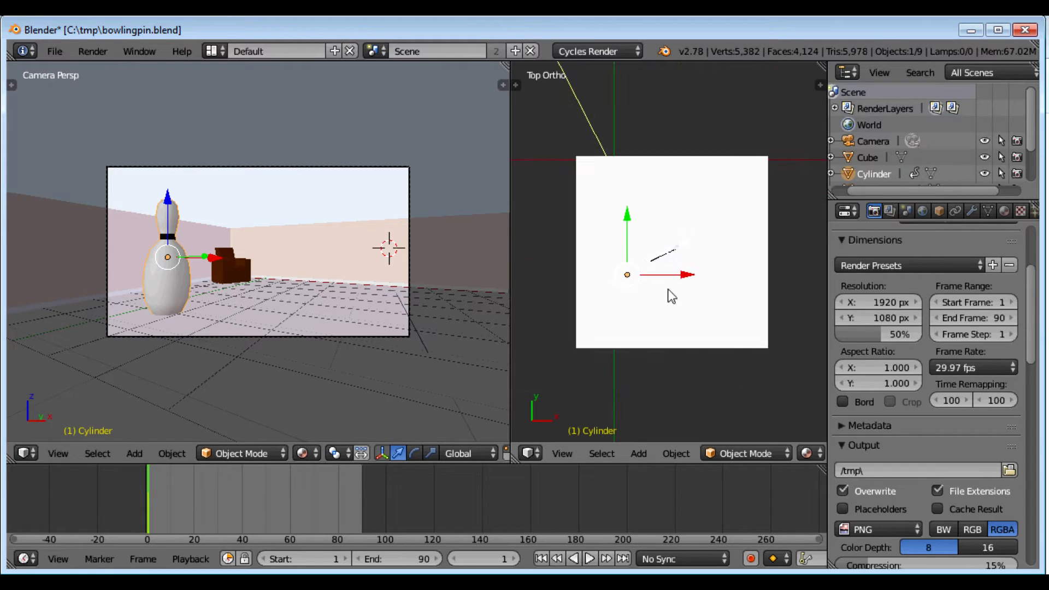
{"action": "key", "text": "z"}
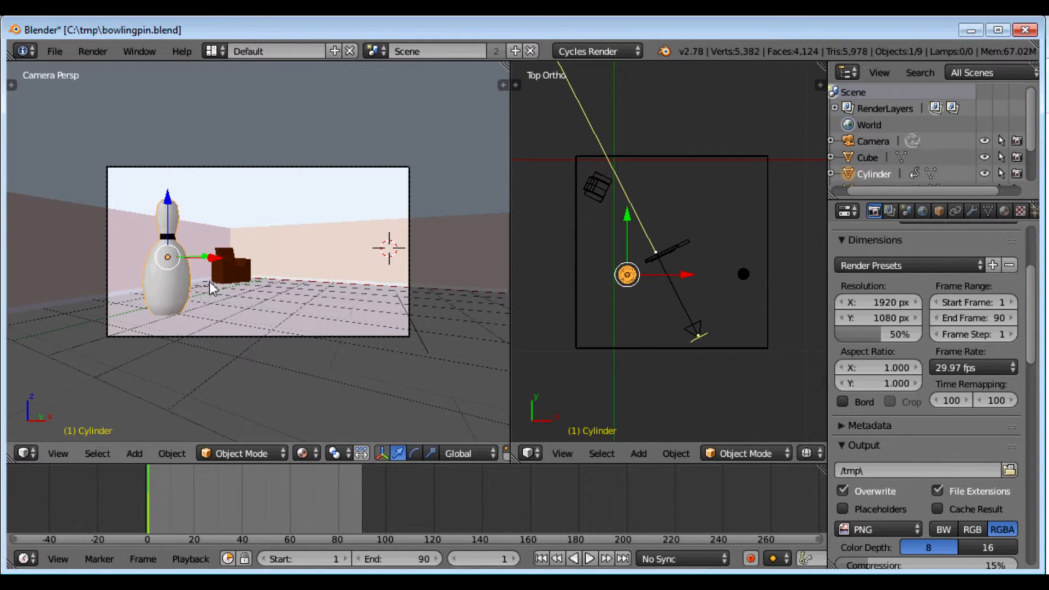
- Insert a Location keyframe for the bowling pin at frame 1
{"action": "key", "text": "i"}
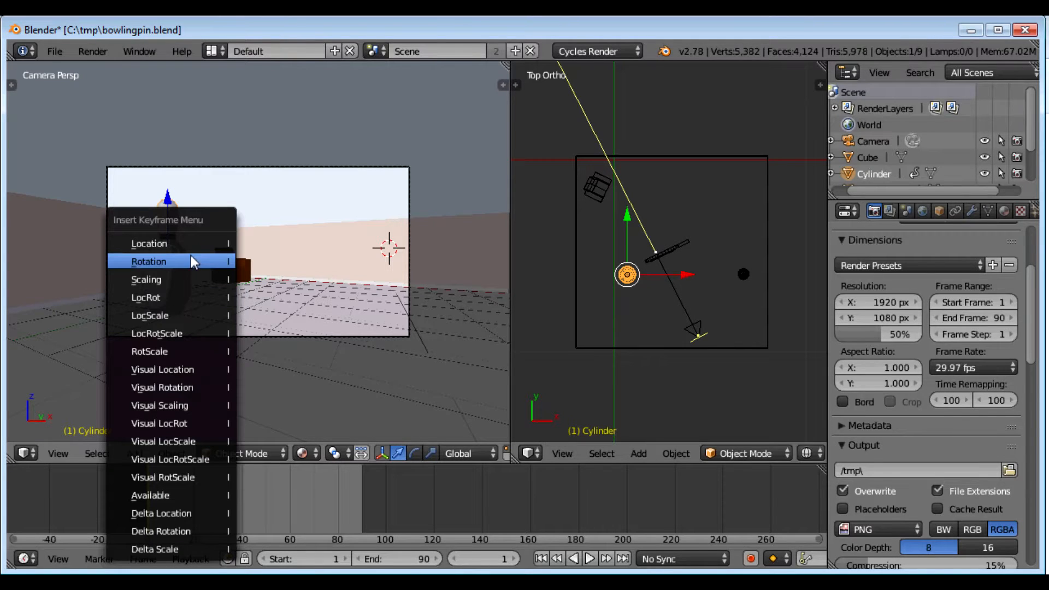
{"action": "left_click", "coordinate": [153, 247]}
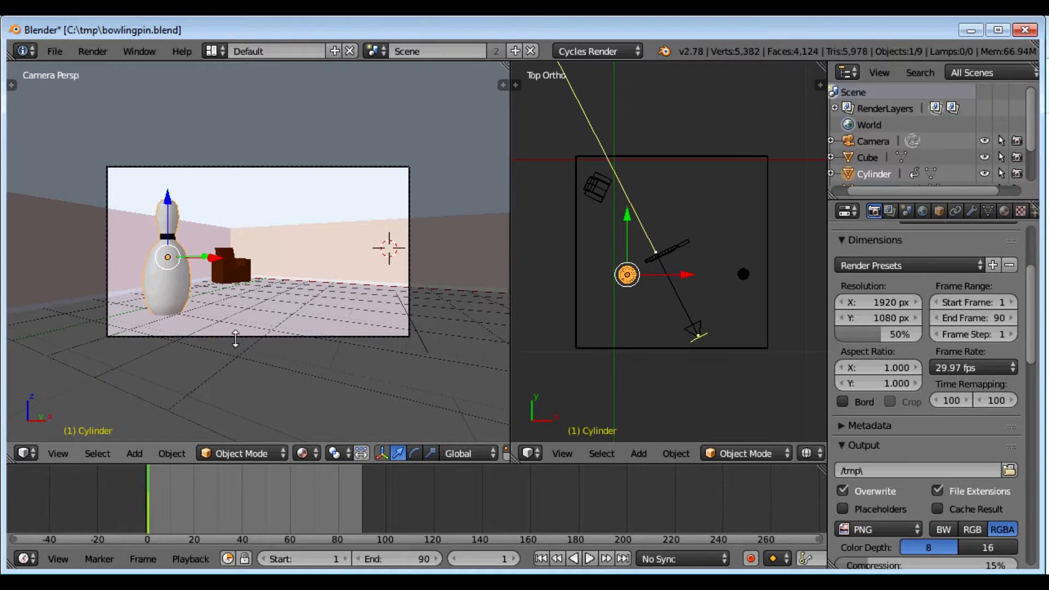
{"action": "key", "text": "i"}
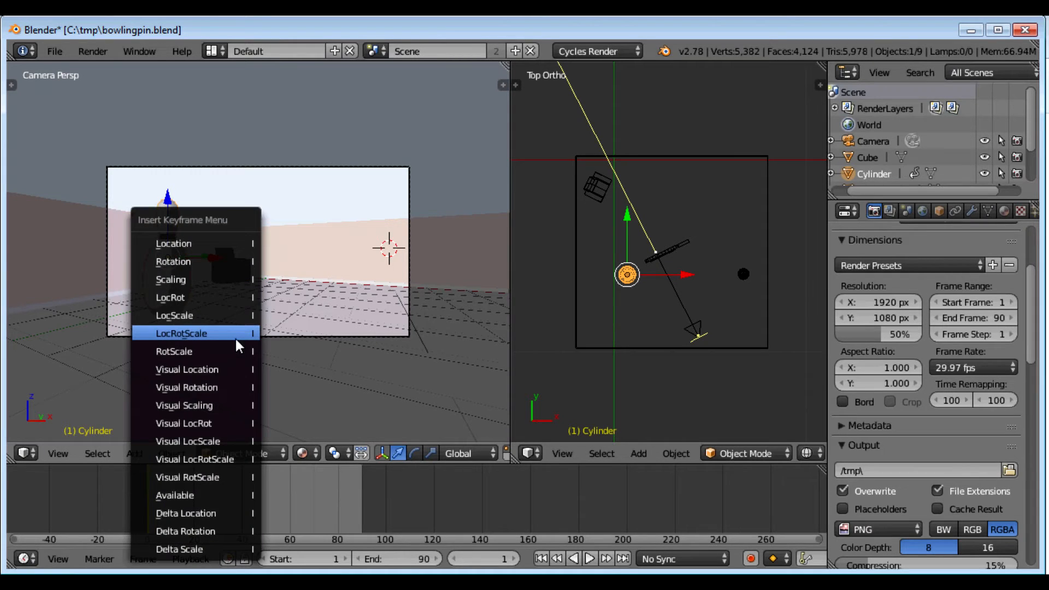
{"action": "left_click", "coordinate": [192, 243]}
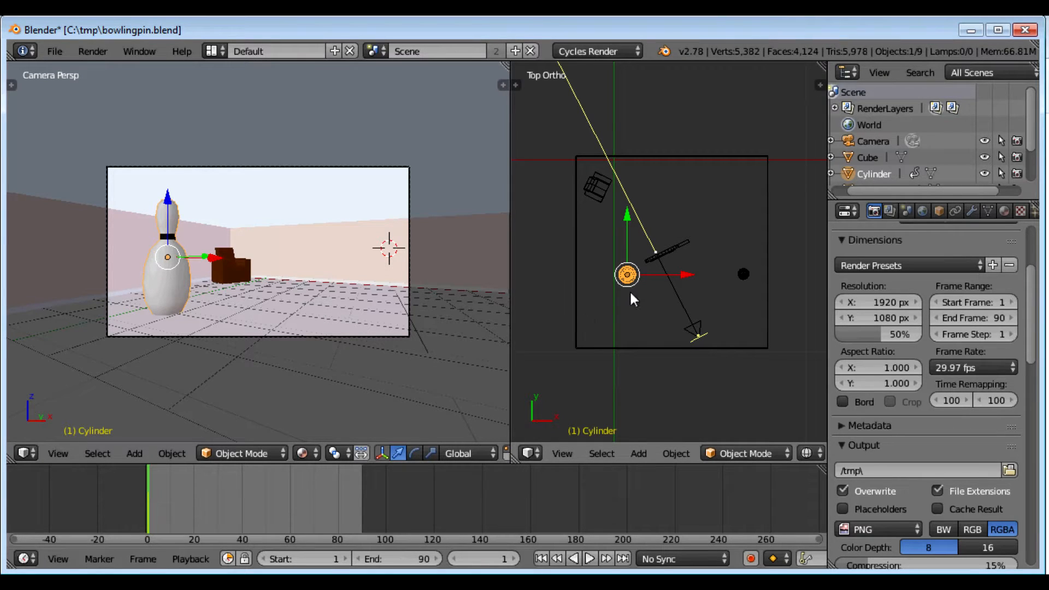
- Preview the animation briefly, then check the scene's frame rate in the render settings
{"action": "key", "text": "alt+a"}
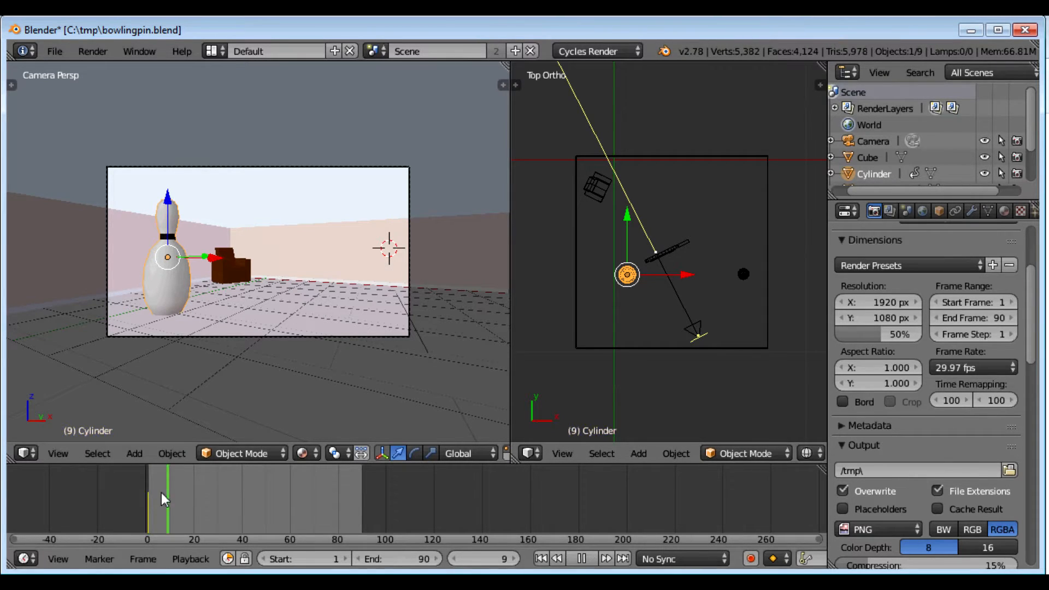
{"action": "left_click_drag", "start_coordinate": [173, 493], "coordinate": [171, 493]}
{"action": "key", "text": "alt+a"}
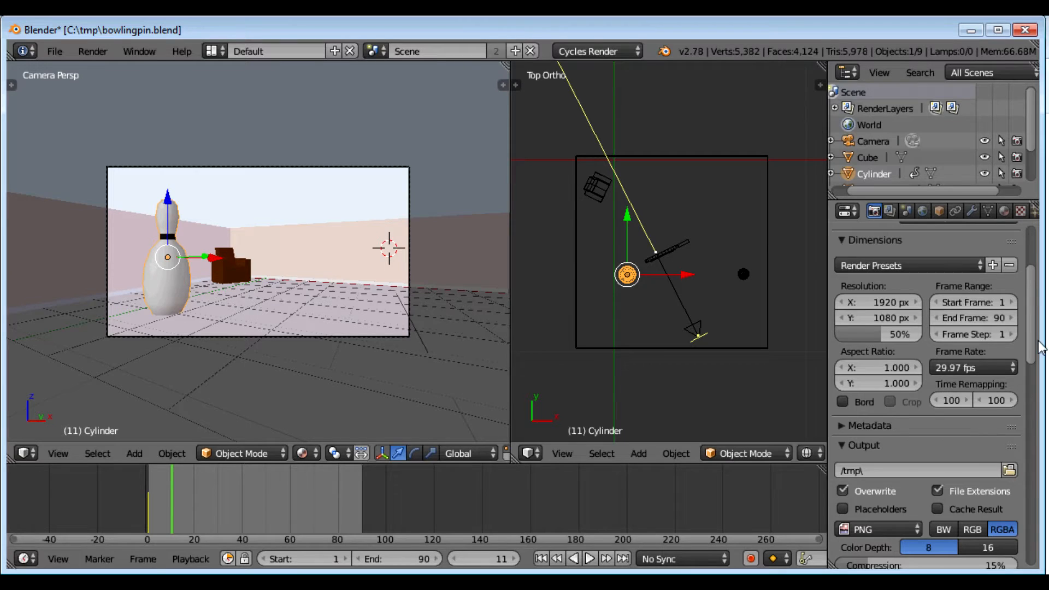
{"action": "scroll", "coordinate": [1037, 306], "scroll_direction": "up", "scroll_amount": 5}
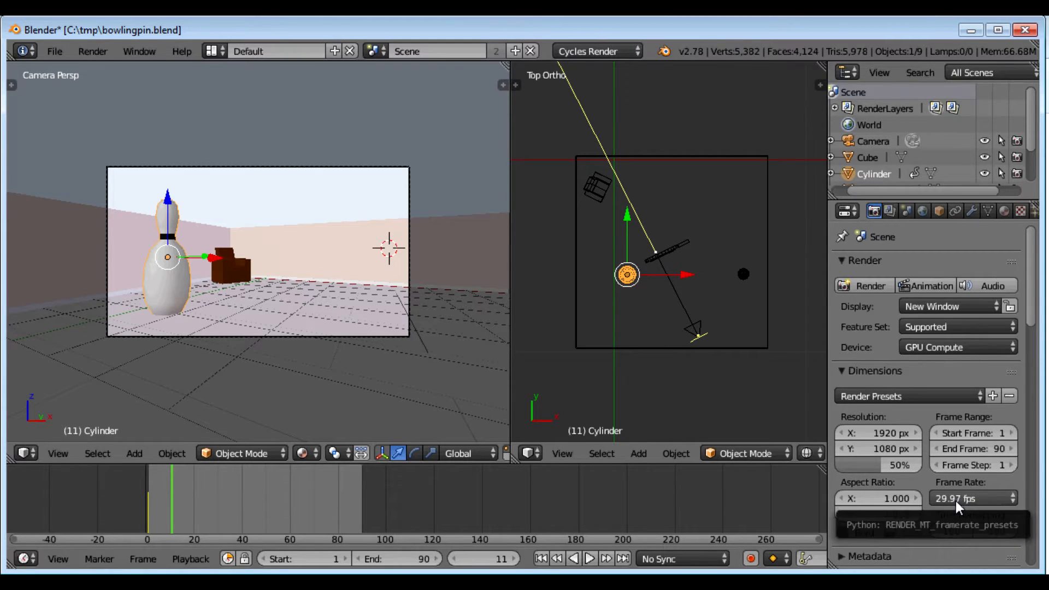
- At frame 60, move the bowling pin across to the opposite side of the camera view and insert a Location keyframe
{"action": "left_click_drag", "start_coordinate": [149, 511], "coordinate": [291, 506]}
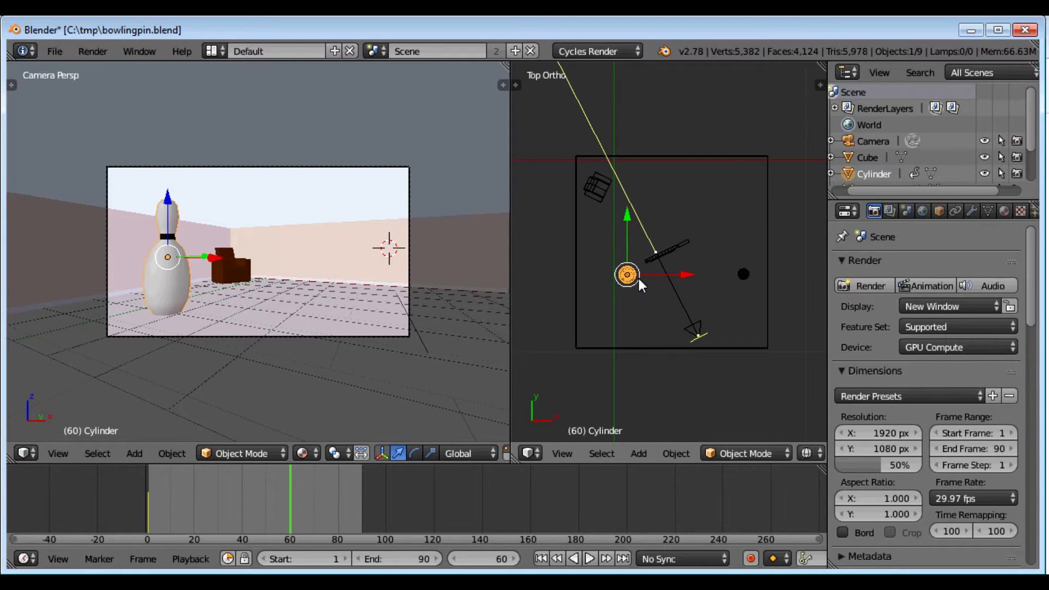
{"action": "key", "text": "g"}
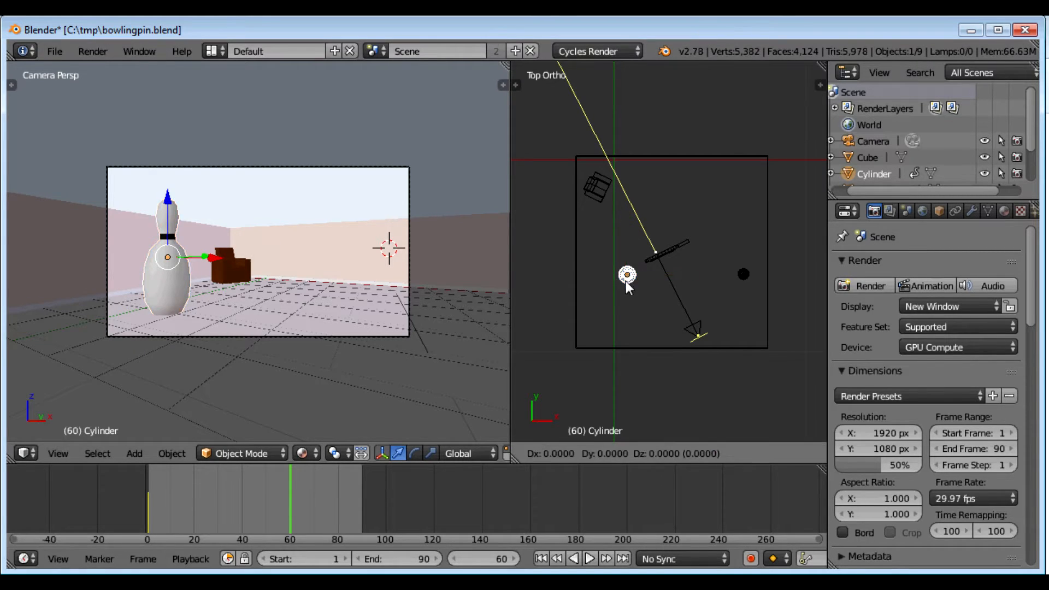
{"action": "left_click", "coordinate": [699, 244]}
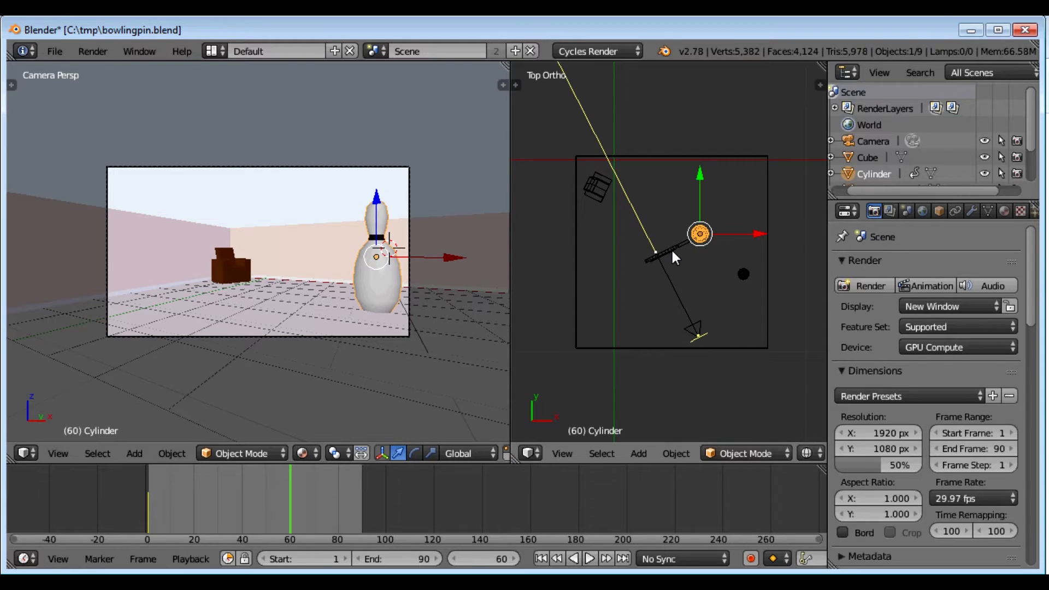
{"action": "key", "text": "i"}
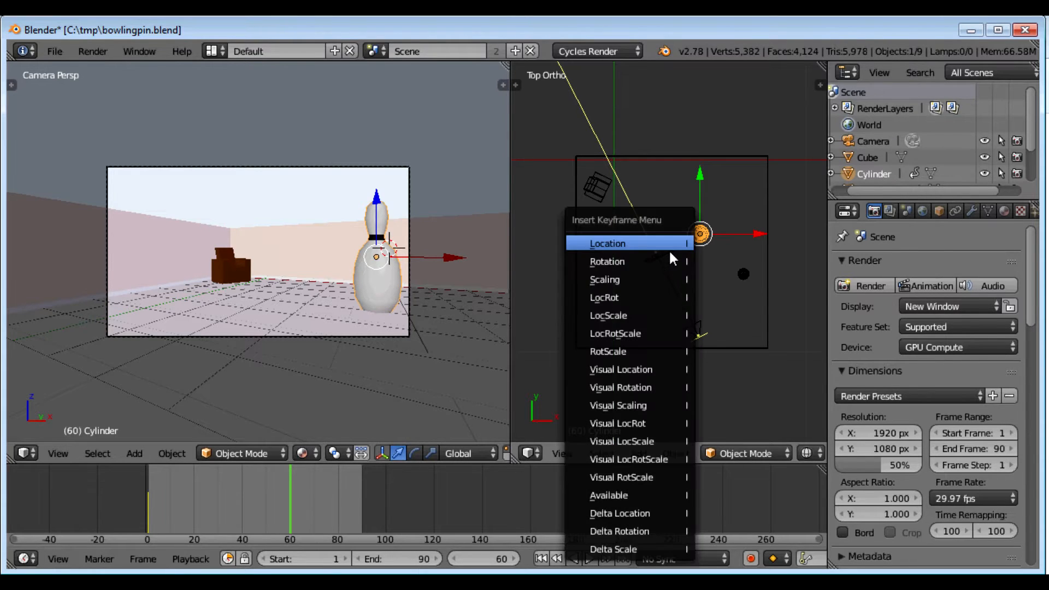
{"action": "left_click", "coordinate": [634, 245]}
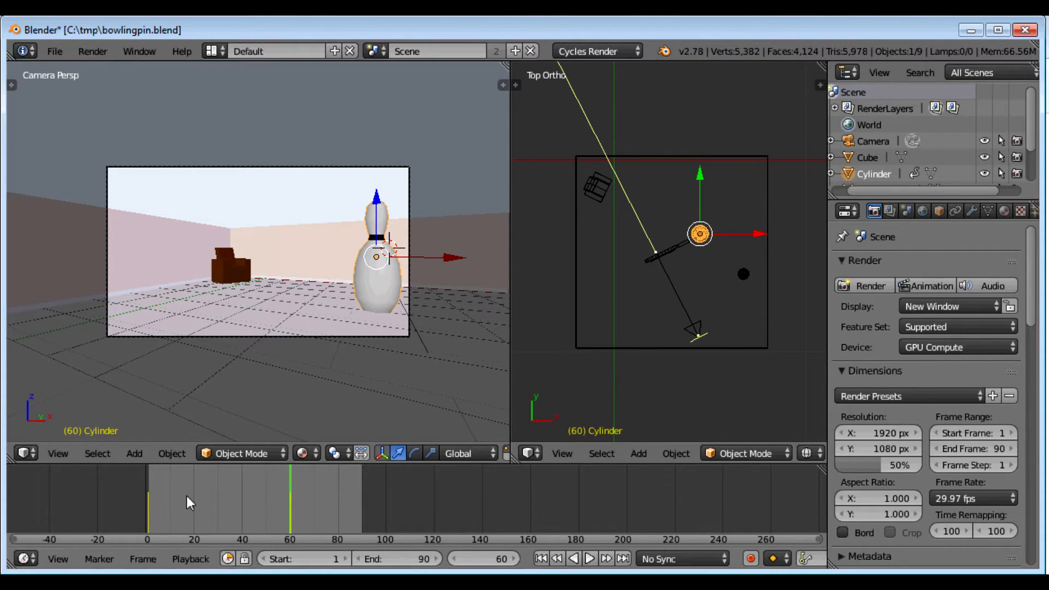
- Scrub between frames 1 and 60 and play the animation to review the bowling pin's movement in the camera view
{"action": "left_click", "coordinate": [149, 505]}
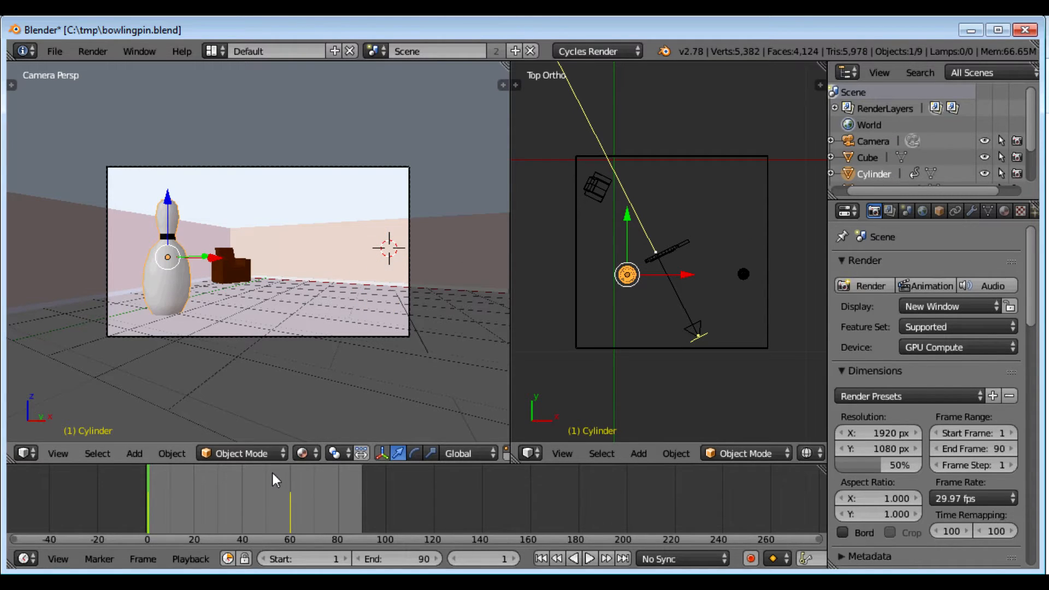
{"action": "left_click_drag", "start_coordinate": [289, 516], "coordinate": [289, 511]}
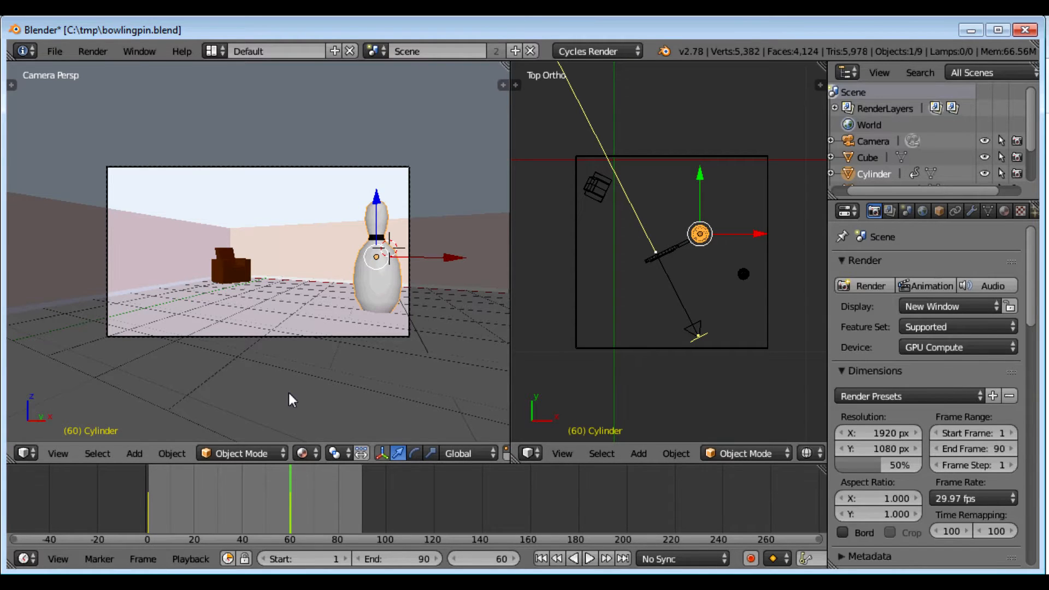
{"action": "left_click_drag", "start_coordinate": [134, 510], "coordinate": [290, 504]}
{"action": "scroll", "coordinate": [270, 309], "scroll_direction": "up", "scroll_amount": 4}
{"action": "scroll", "coordinate": [270, 309], "scroll_direction": "down", "scroll_amount": 1}
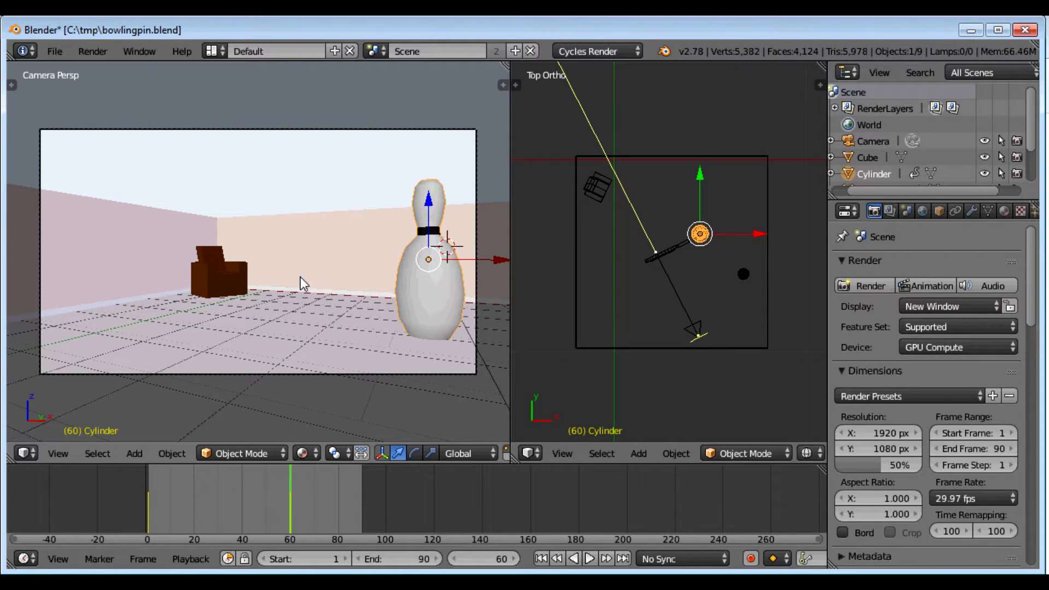
{"action": "key", "text": "alt+a"}
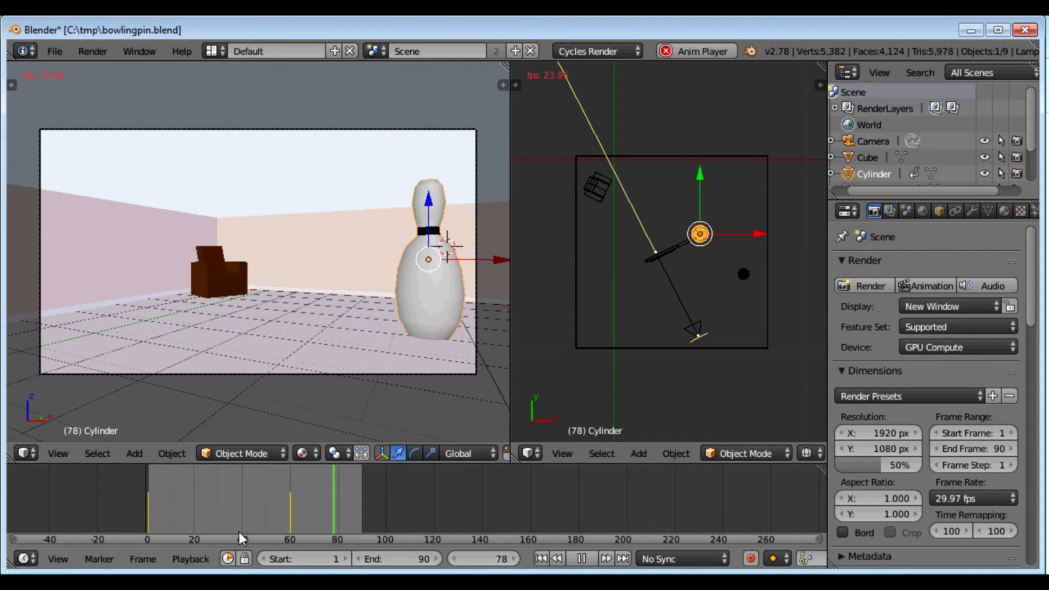
{"action": "left_click", "coordinate": [574, 561]}
- At frame 70, insert a Location keyframe for the speech bubble at its position above the camera frame
{"action": "left_click_drag", "start_coordinate": [295, 501], "coordinate": [315, 498]}
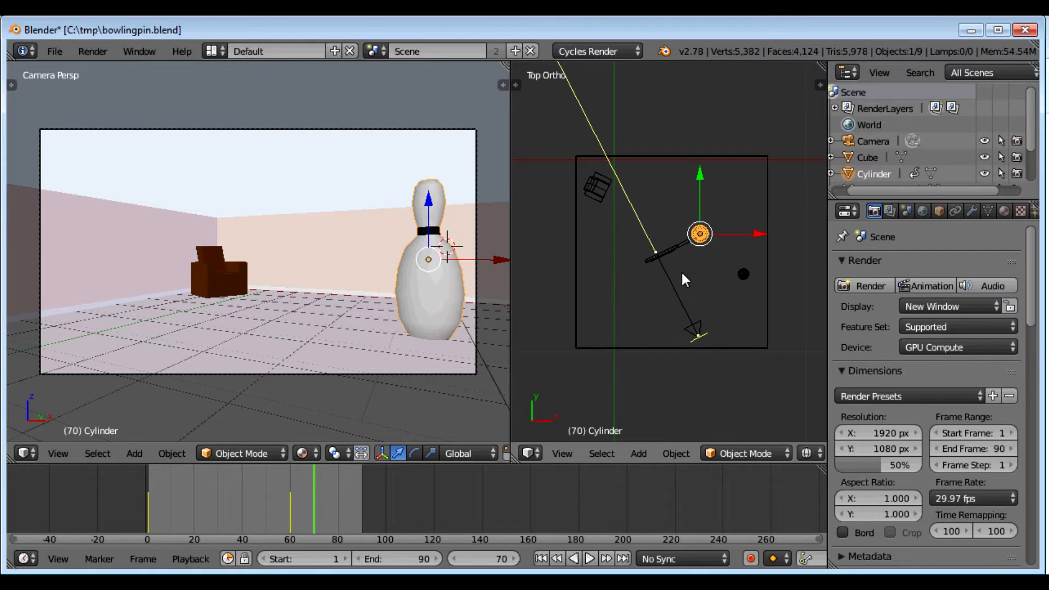
{"action": "right_click", "coordinate": [658, 252]}
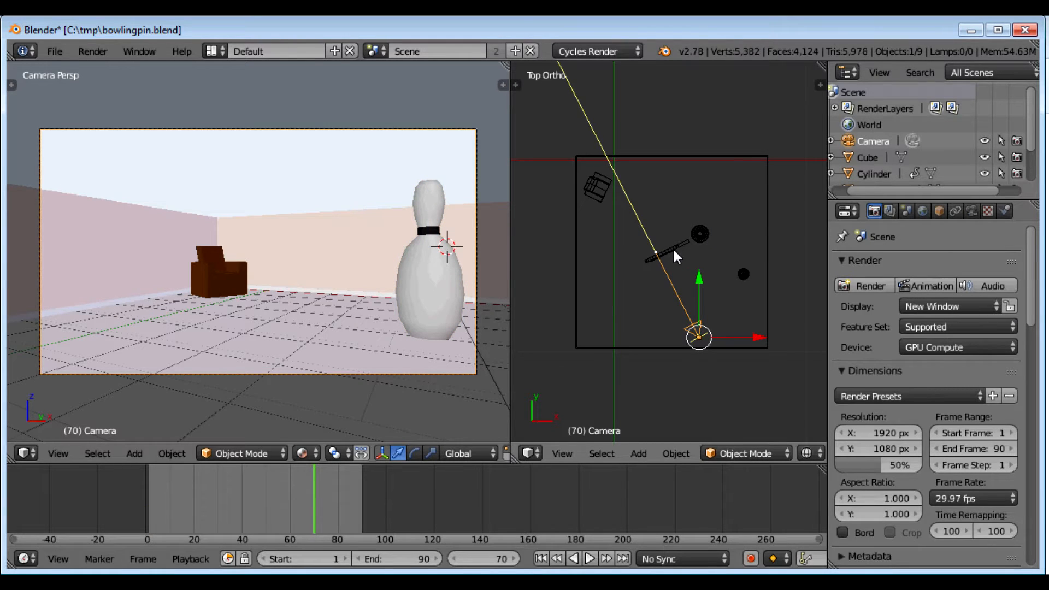
{"action": "right_click", "coordinate": [674, 248]}
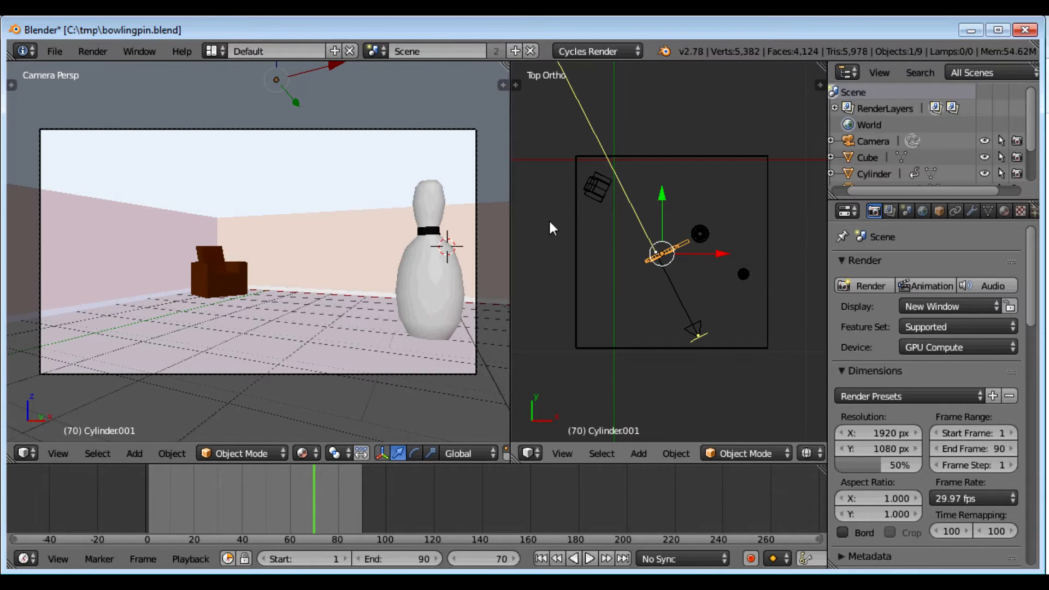
{"action": "key", "text": "i"}
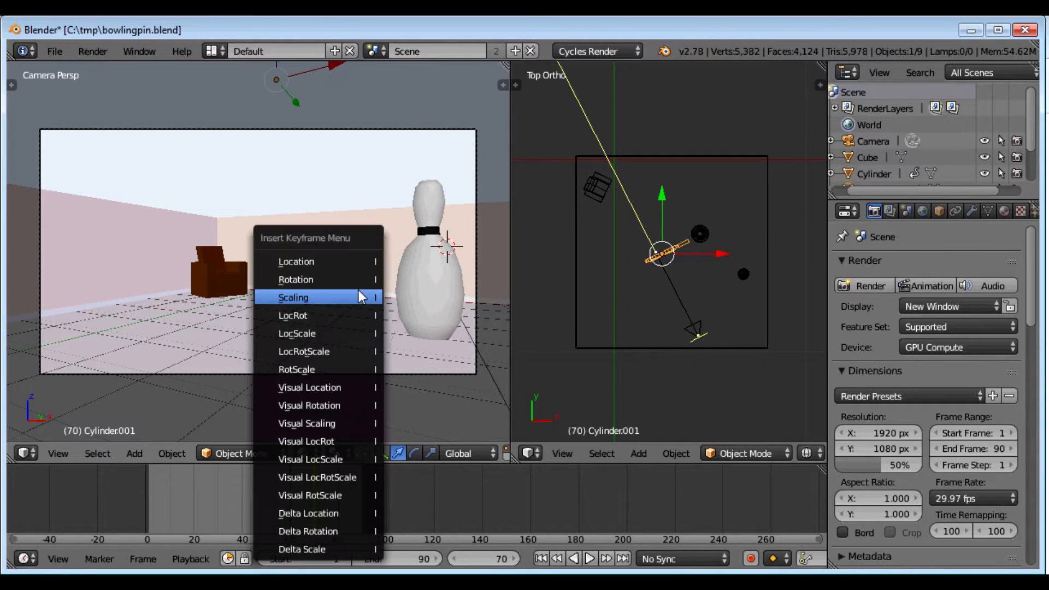
{"action": "left_click", "coordinate": [331, 264]}
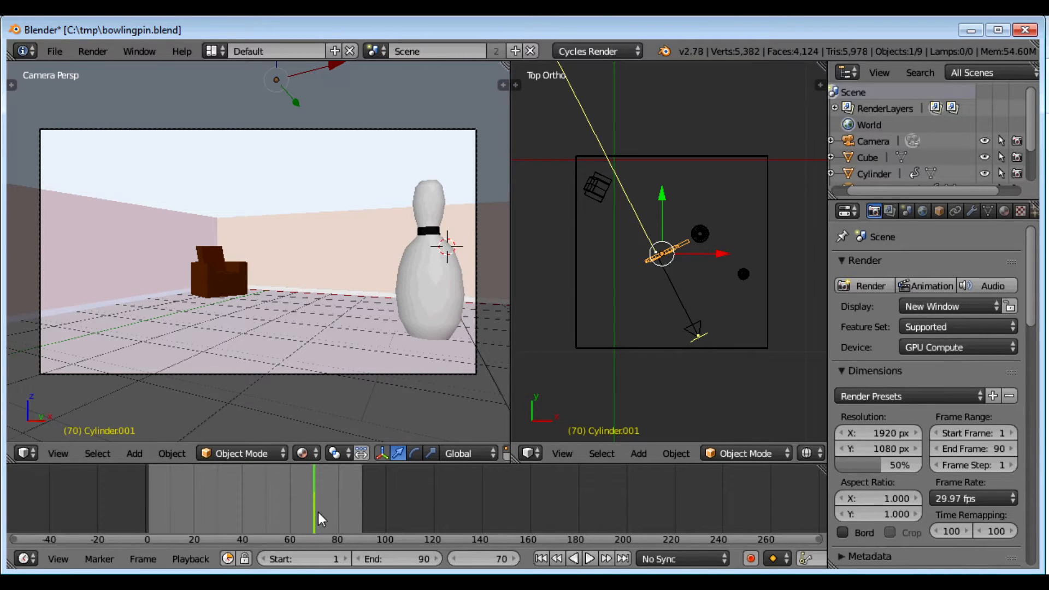
- At frame 71, lower the speech bubble about 2 units along Z into the camera view and insert a Location keyframe
{"action": "key", "text": "Right"}
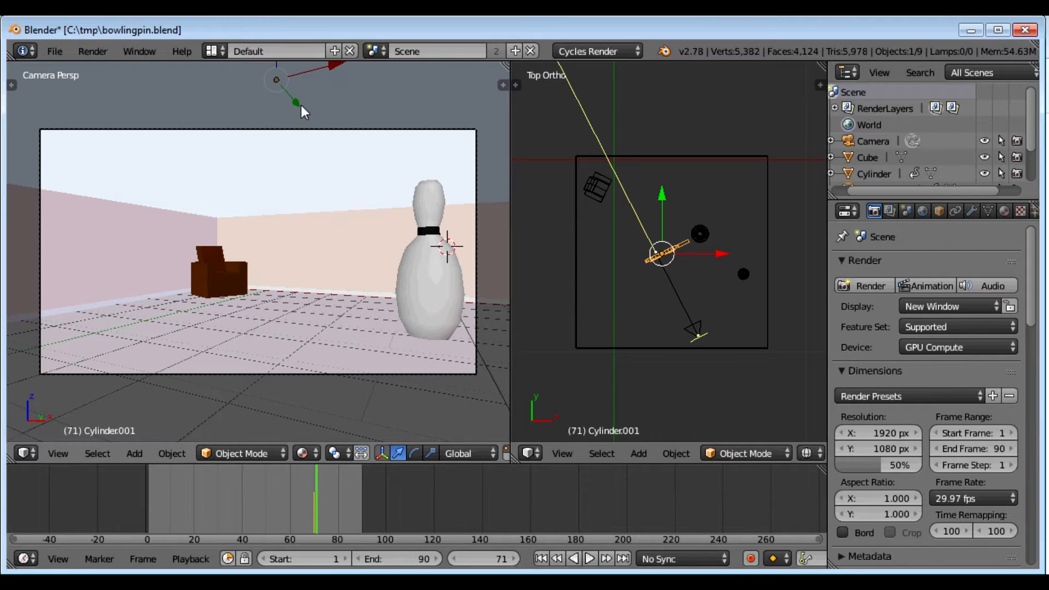
{"action": "scroll", "coordinate": [281, 135], "scroll_direction": "down", "scroll_amount": 2}
{"action": "key", "text": "g"}
{"action": "key", "text": "z"}
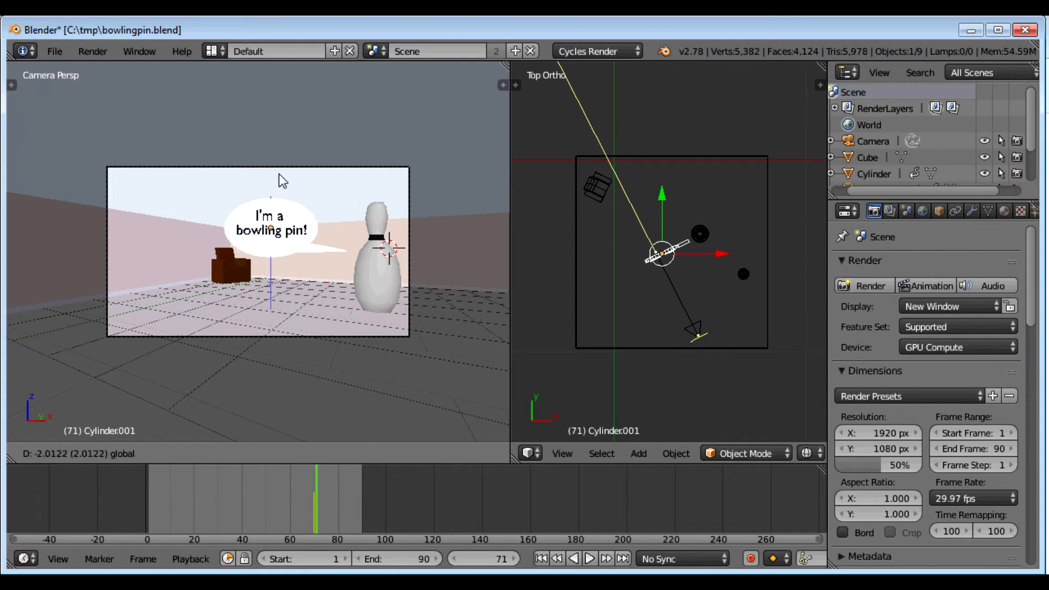
{"action": "left_click", "coordinate": [279, 174]}
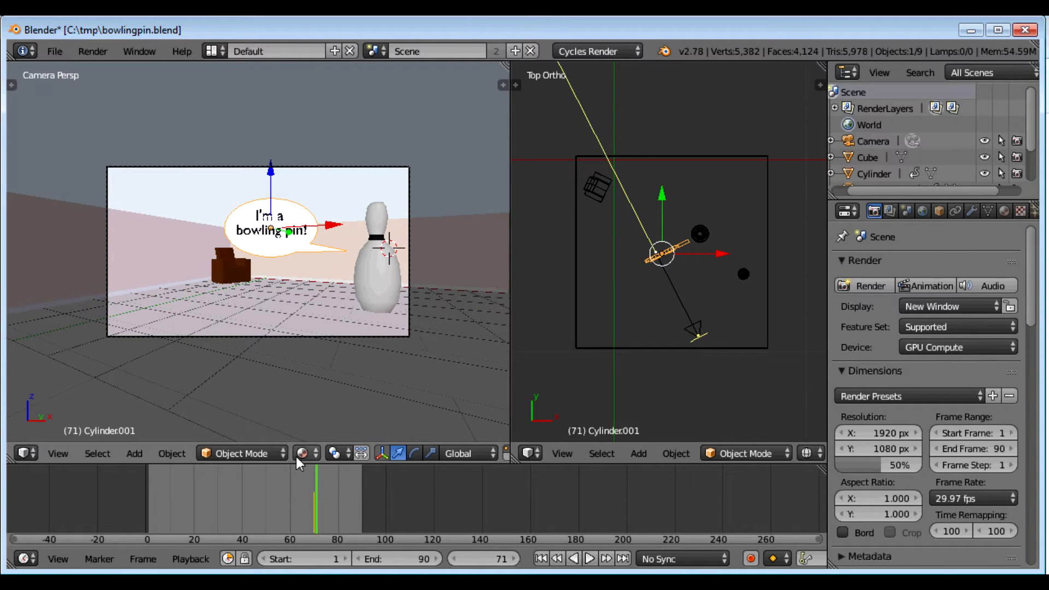
{"action": "key", "text": "i"}
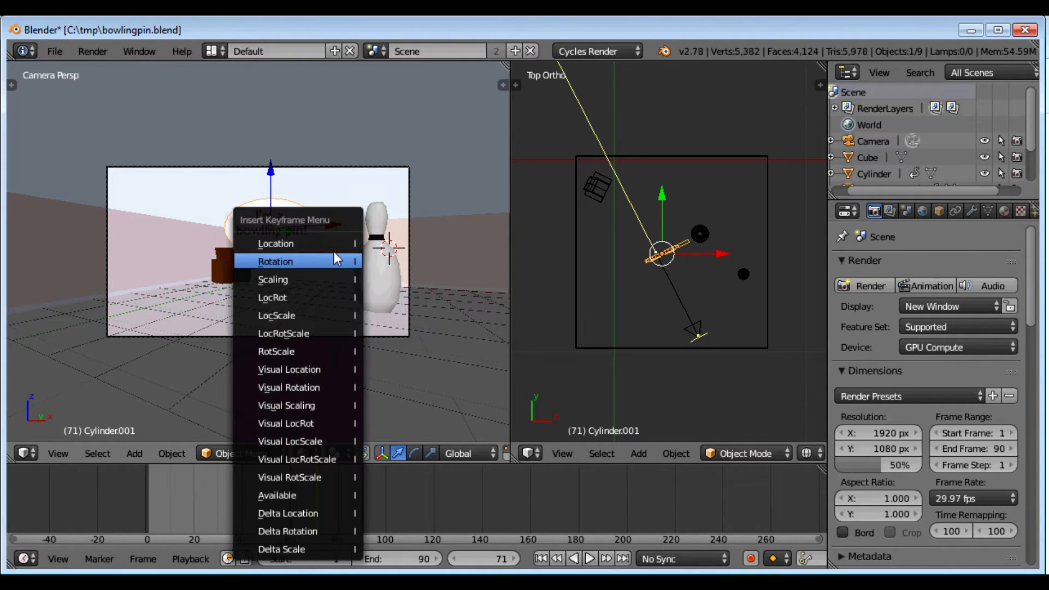
{"action": "left_click", "coordinate": [317, 244]}
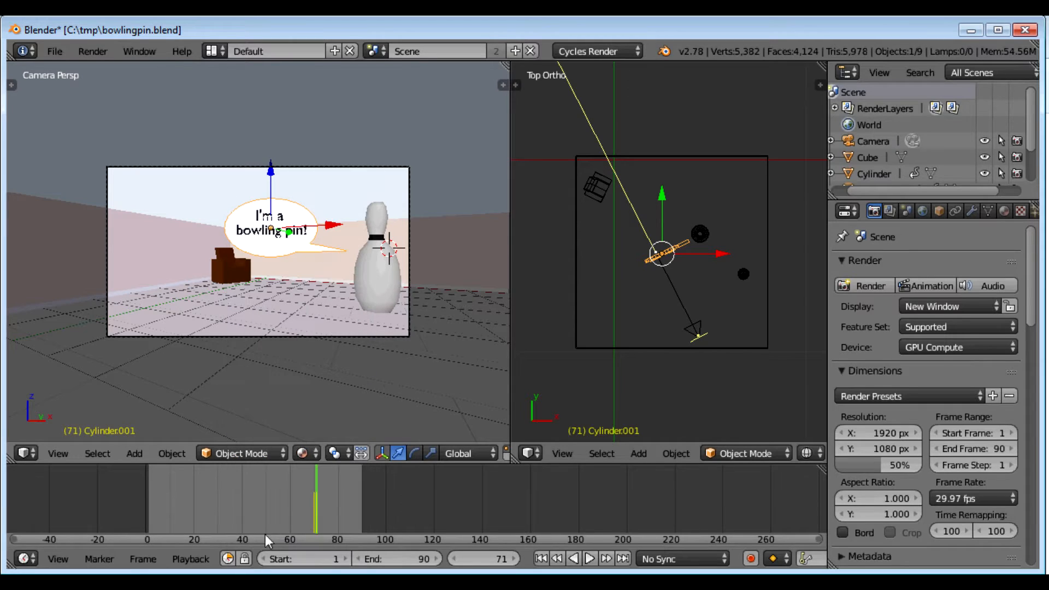
- Scrub and play the animation to check when the speech bubble appears beside the bowling pin
{"action": "left_click", "coordinate": [214, 514]}
{"action": "key", "text": "alt+a"}
{"action": "left_click_drag", "start_coordinate": [215, 513], "coordinate": [321, 510]}
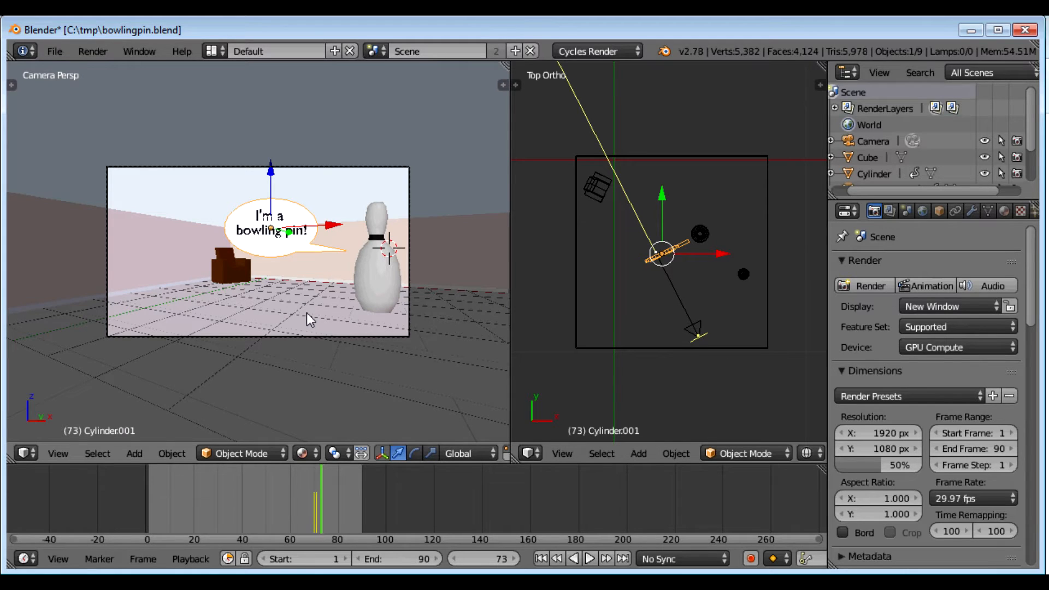
{"action": "key", "text": "alt+a"}
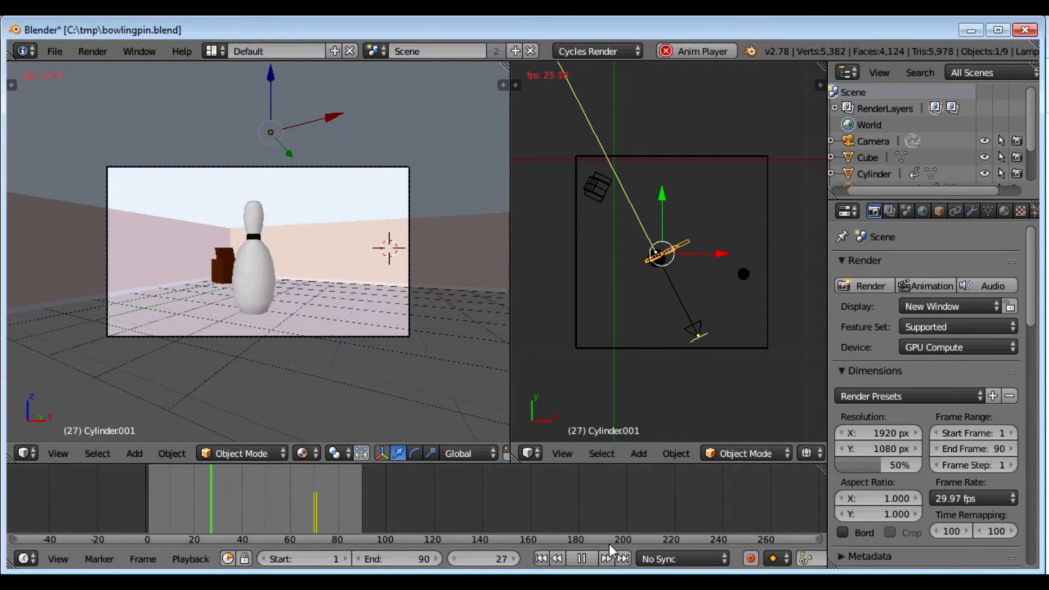
{"action": "left_click", "coordinate": [584, 559]}
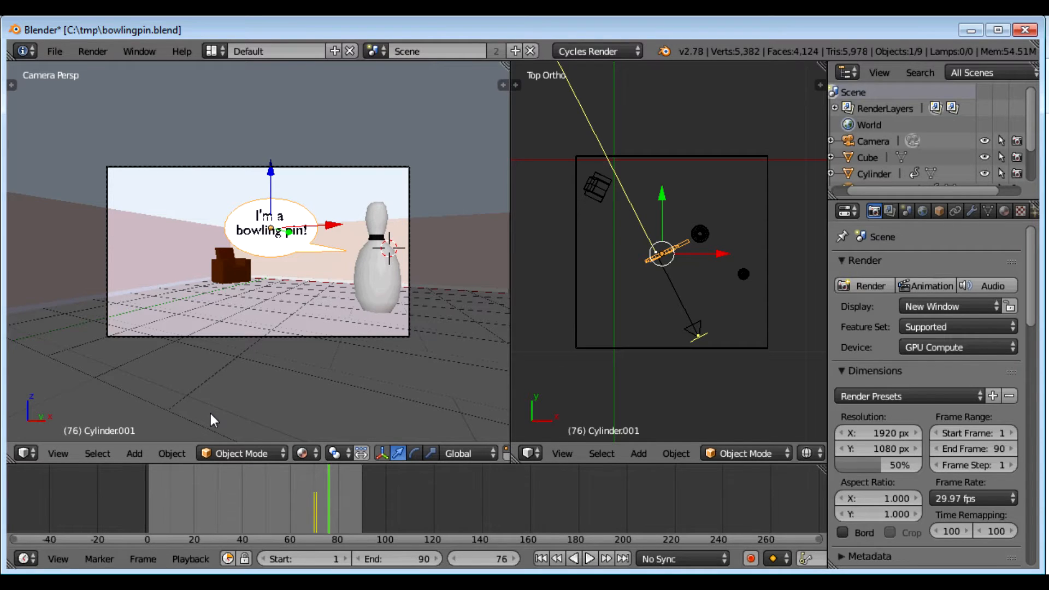
- Compare the timeline keyframes of the speech bubble, the chair and the bowling pin by selecting each and scrubbing through frames
{"action": "left_click_drag", "start_coordinate": [278, 499], "coordinate": [317, 499]}
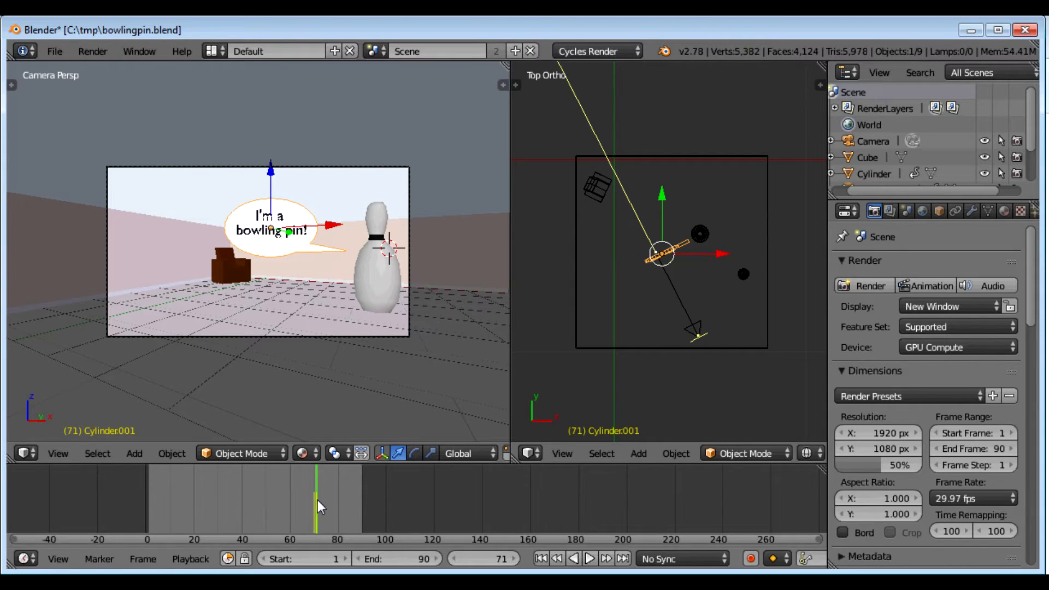
{"action": "right_click", "coordinate": [224, 273]}
{"action": "left_click_drag", "start_coordinate": [290, 471], "coordinate": [180, 473]}
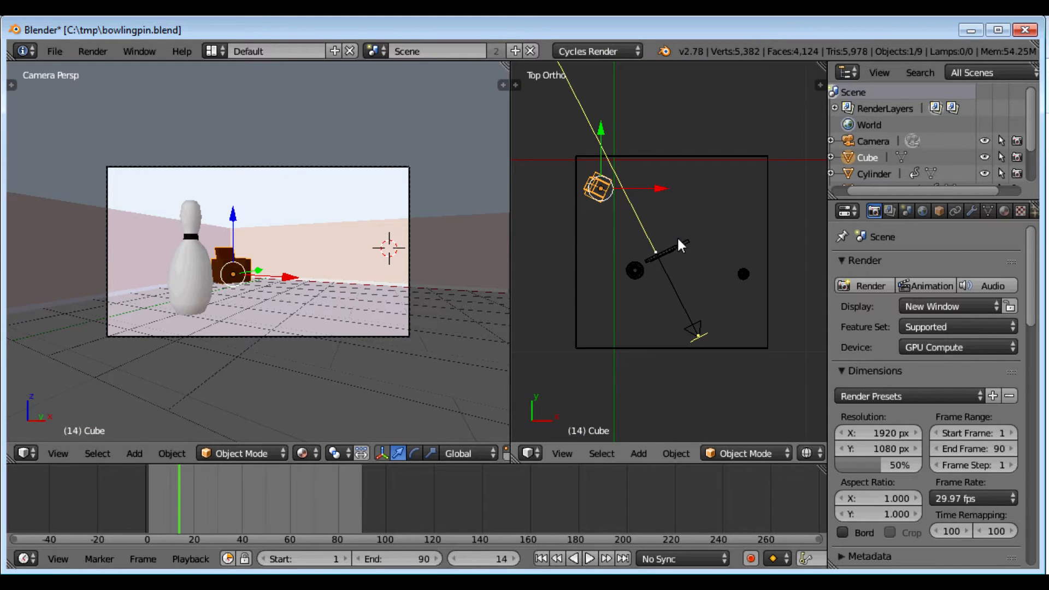
{"action": "right_click", "coordinate": [637, 266]}
{"action": "left_click_drag", "start_coordinate": [167, 502], "coordinate": [201, 498]}
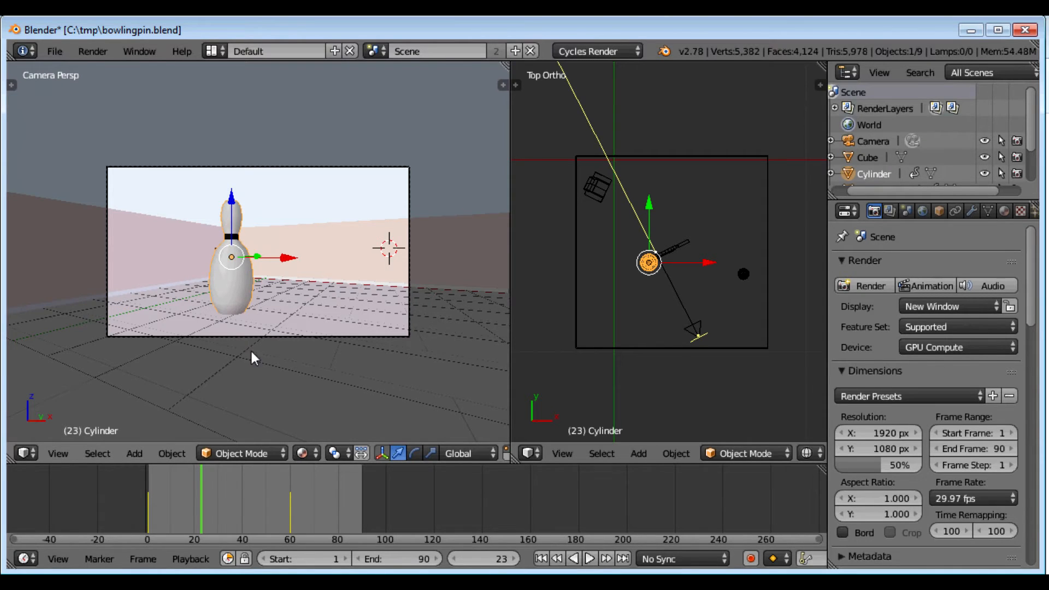
- At frame 22, insert a Rotation keyframe for the chair in its original orientation
{"action": "left_click_drag", "start_coordinate": [188, 496], "coordinate": [199, 497]}
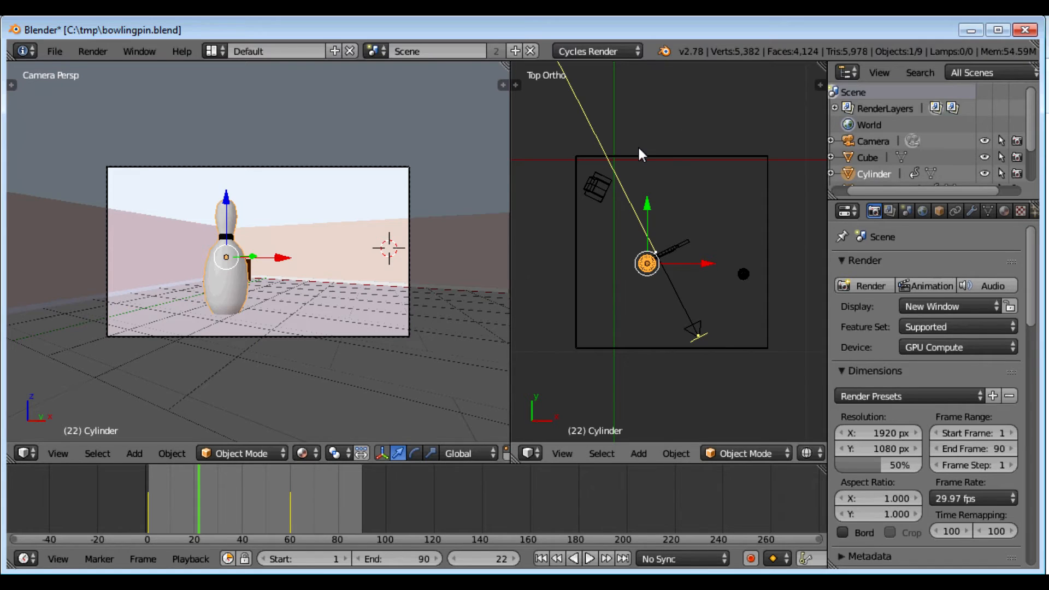
{"action": "right_click", "coordinate": [566, 185]}
{"action": "right_click", "coordinate": [593, 181]}
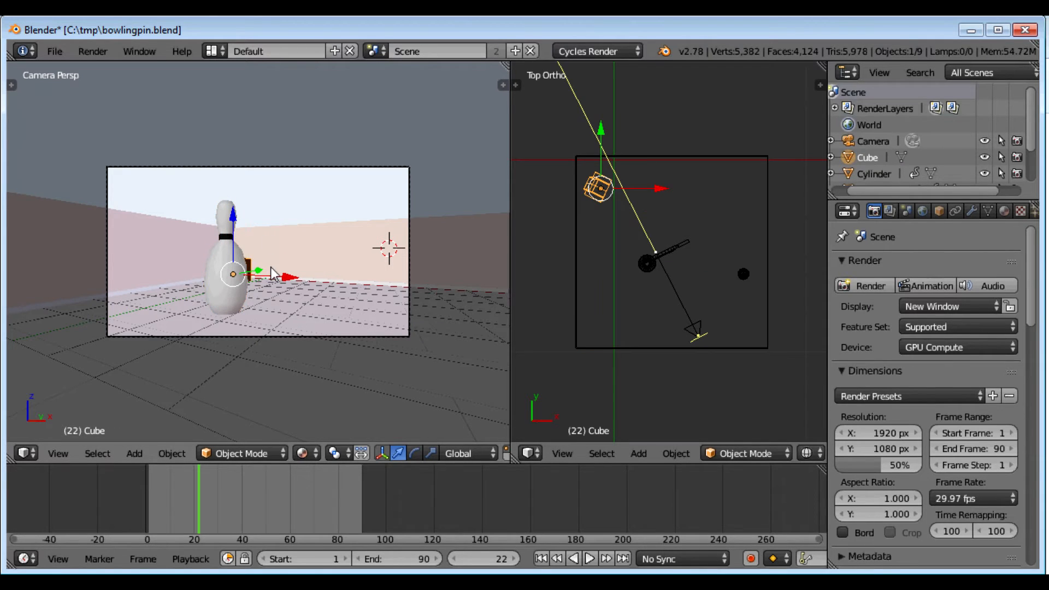
{"action": "key", "text": "i"}
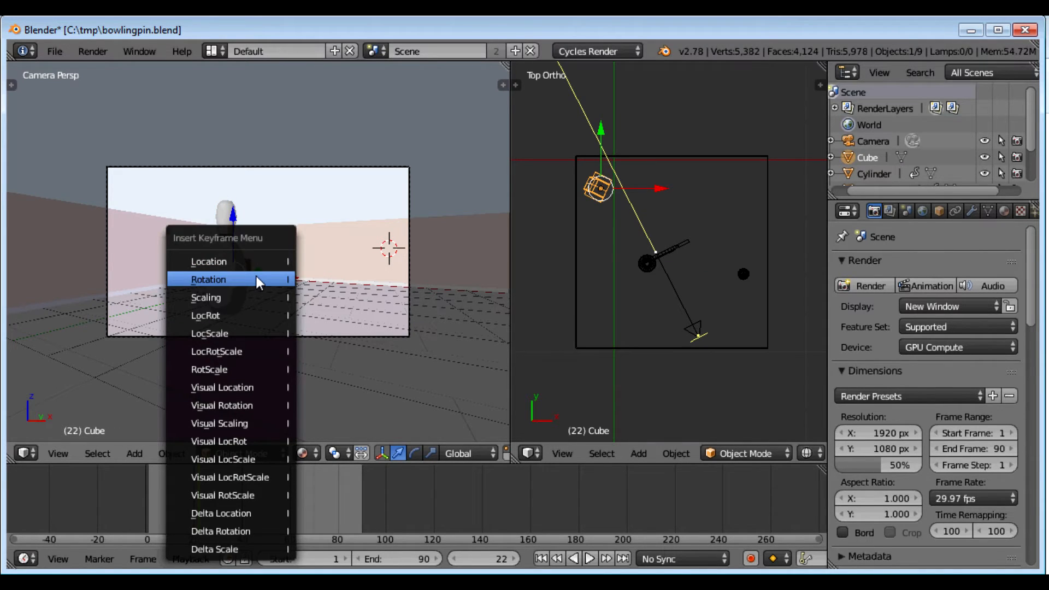
{"action": "left_click", "coordinate": [256, 276]}
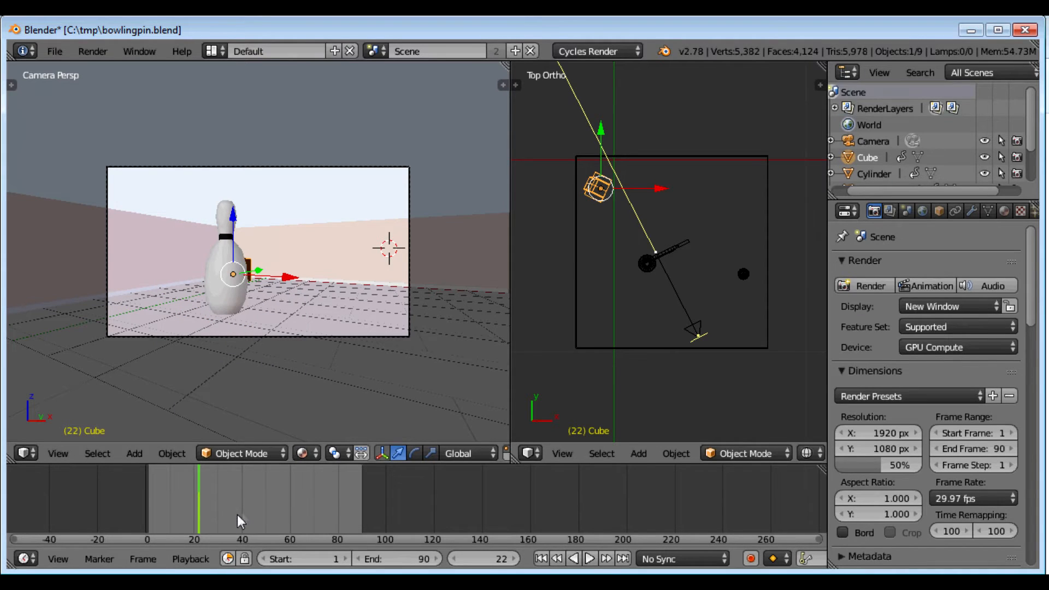
- At frame 23, rotate the chair about 44 degrees in the top view and insert a Rotation keyframe
{"action": "key", "text": "Right"}
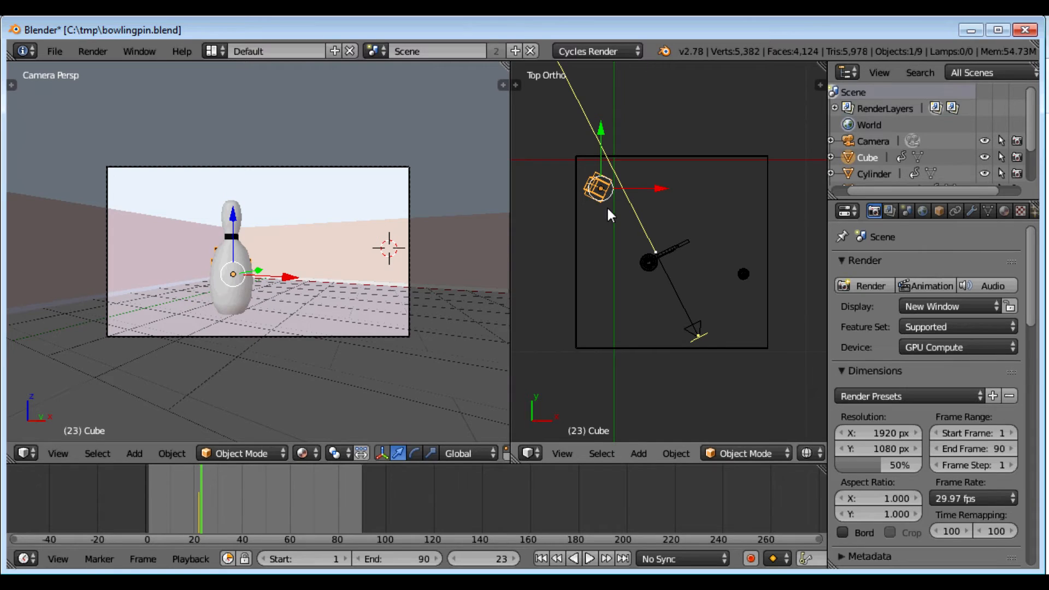
{"action": "key", "text": "r"}
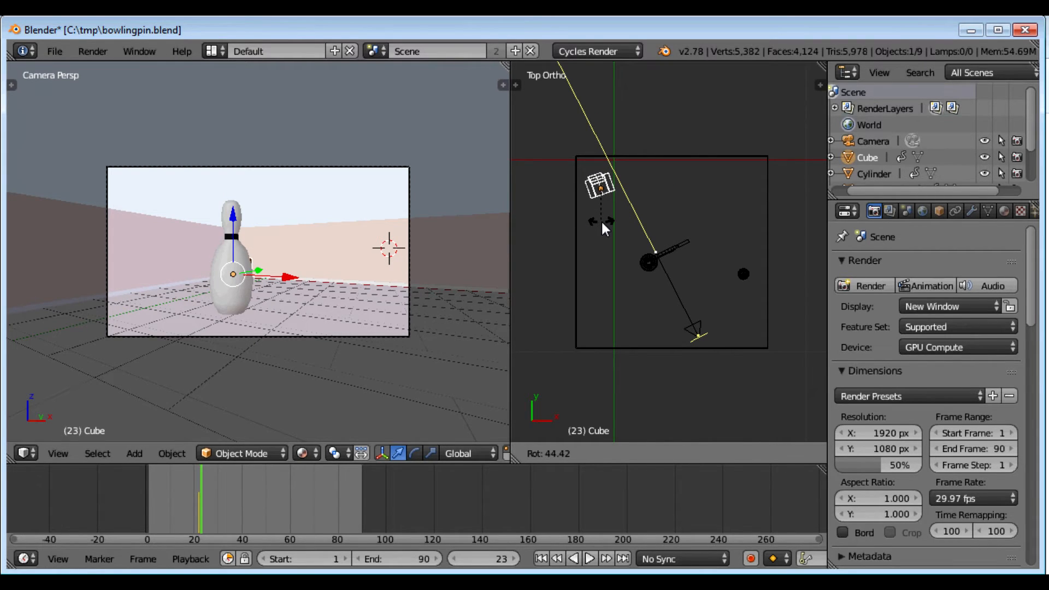
{"action": "left_click", "coordinate": [601, 222]}
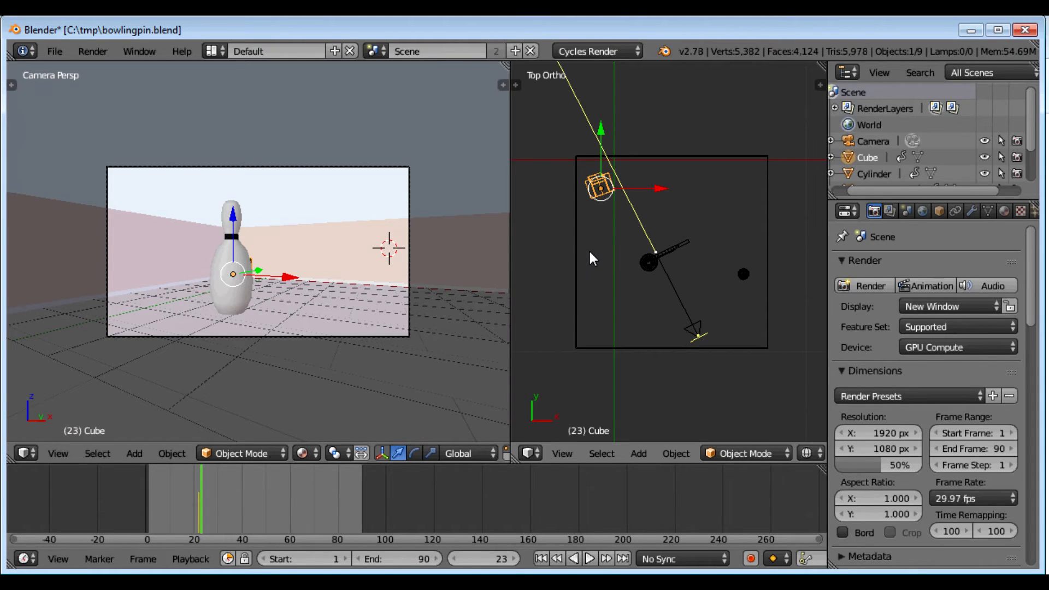
{"action": "key", "text": "i"}
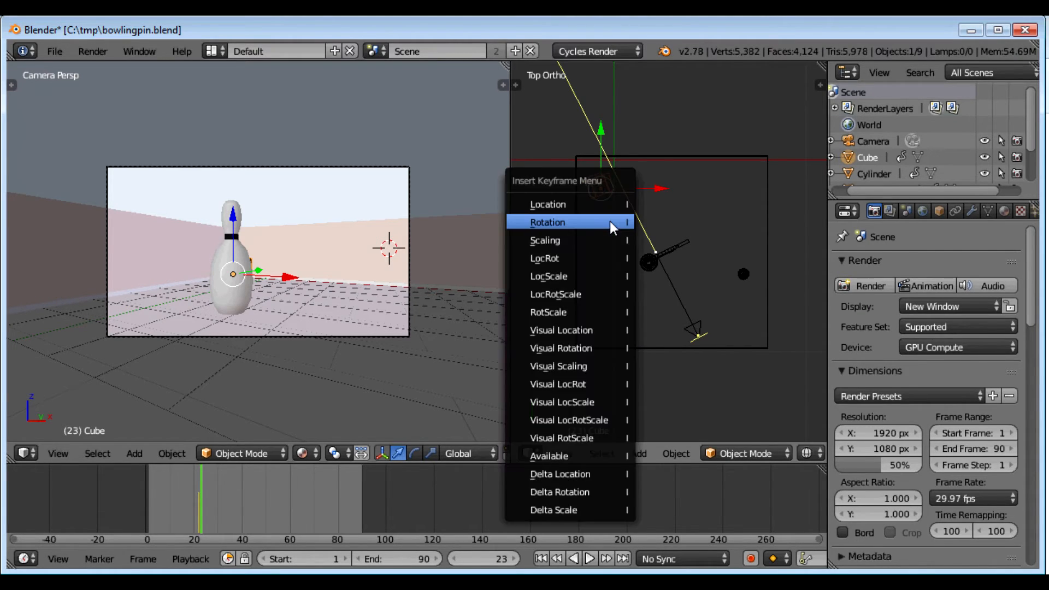
{"action": "left_click", "coordinate": [581, 220]}
{"action": "mouse_move", "coordinate": [173, 487]}
{"action": "left_mouse_down"}
{"action": "mouse_move", "coordinate": [185, 489]}
{"action": "mouse_move", "coordinate": [177, 486]}
{"action": "left_mouse_up"}
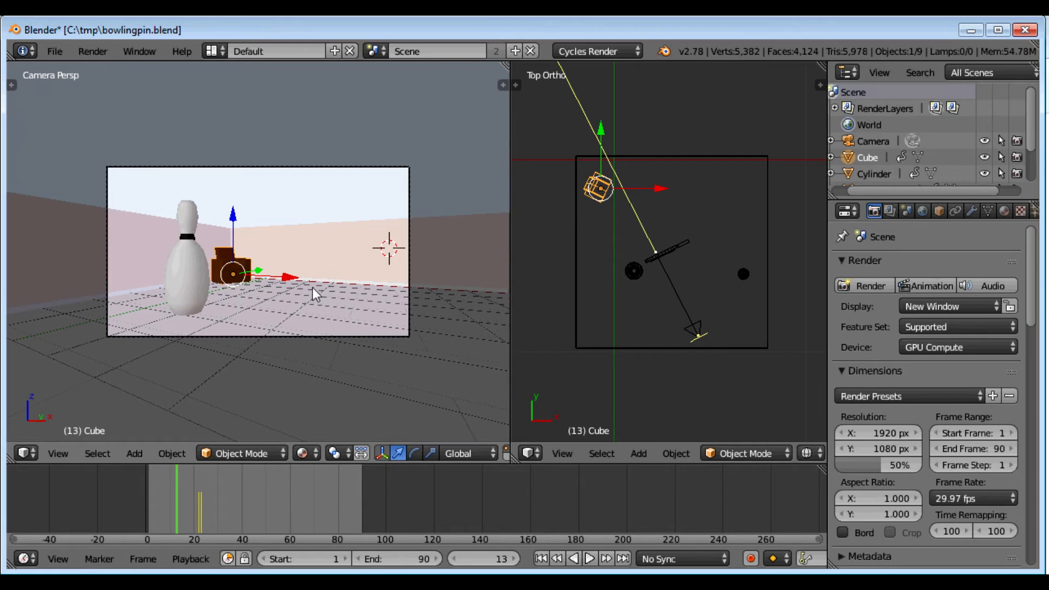
{"action": "left_click_drag", "start_coordinate": [191, 509], "coordinate": [154, 507]}
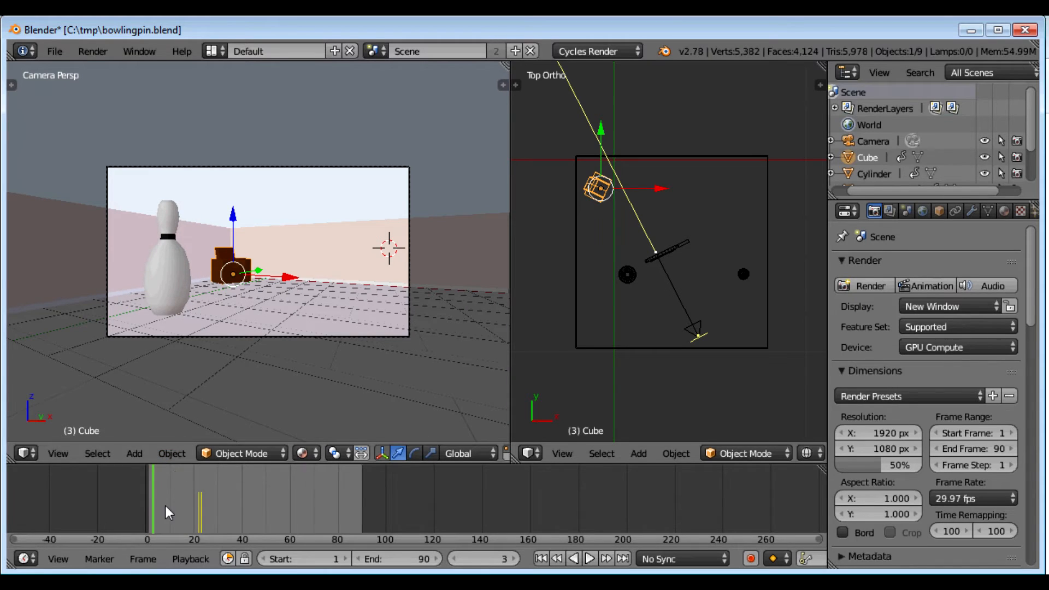
- At frame 2, insert a keyframe on the brown diffuse color of the chair's material
{"action": "left_click_drag", "start_coordinate": [199, 503], "coordinate": [152, 506]}
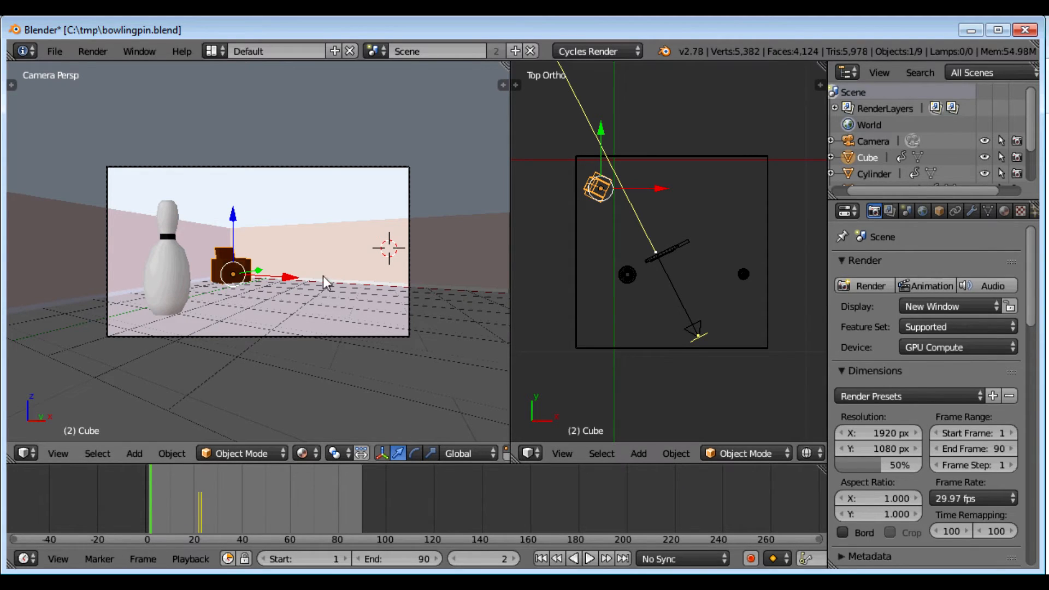
{"action": "right_click", "coordinate": [226, 256]}
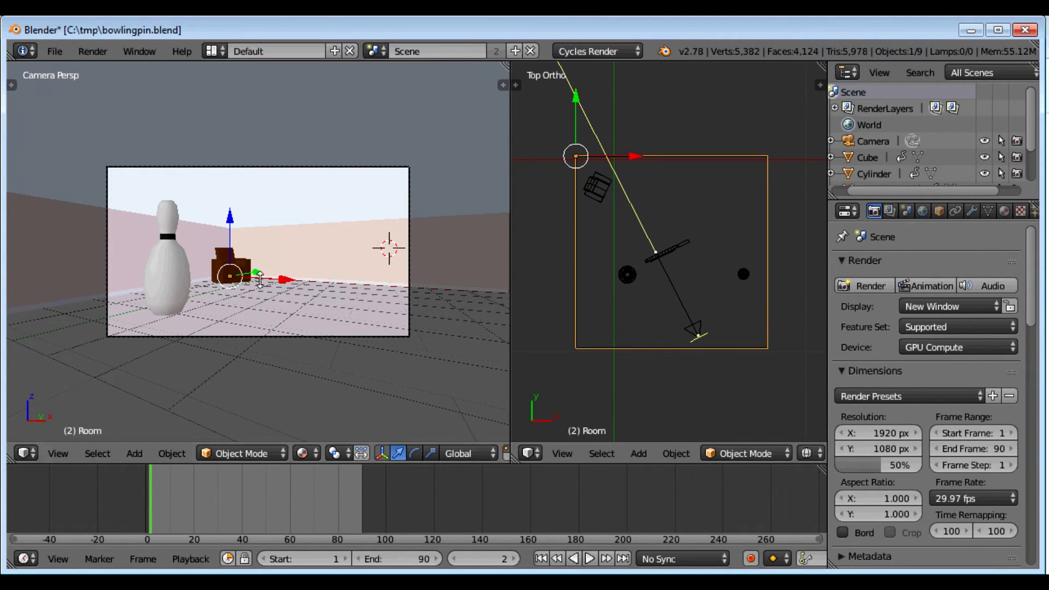
{"action": "right_click", "coordinate": [221, 253]}
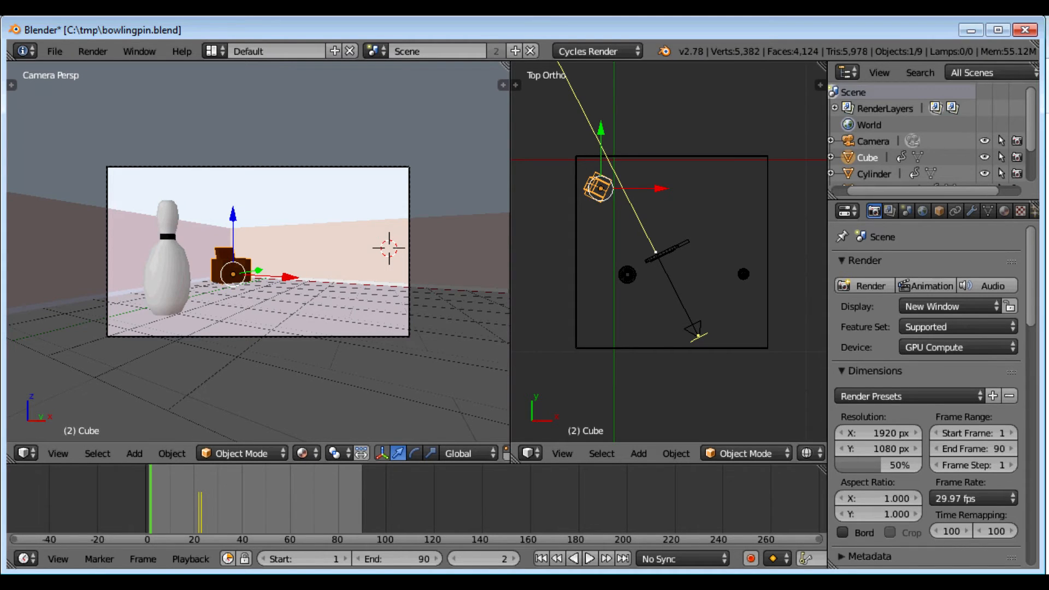
{"action": "left_click", "coordinate": [1003, 212]}
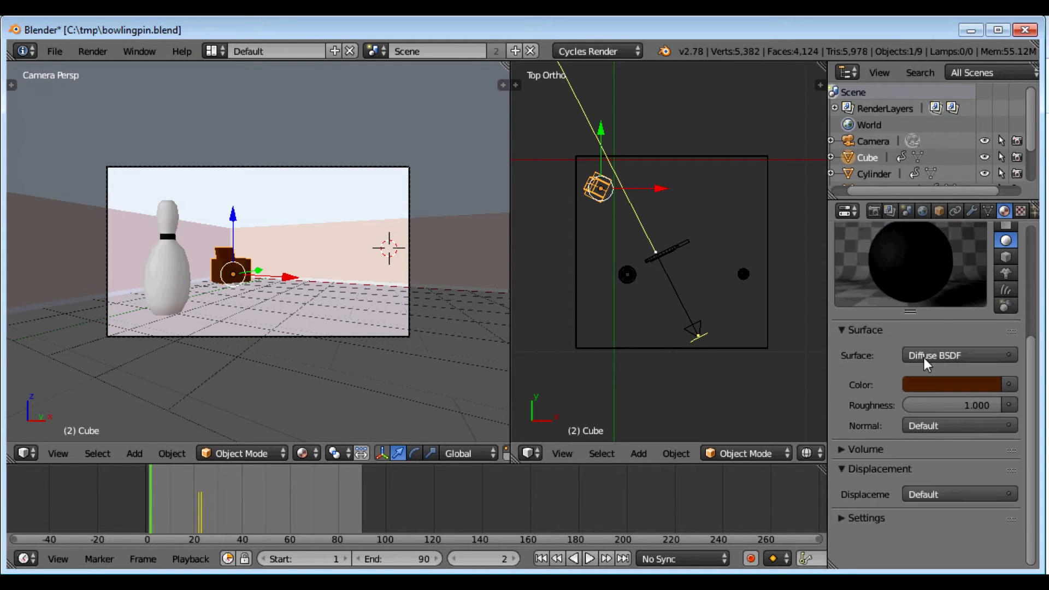
{"action": "left_click", "coordinate": [930, 388]}
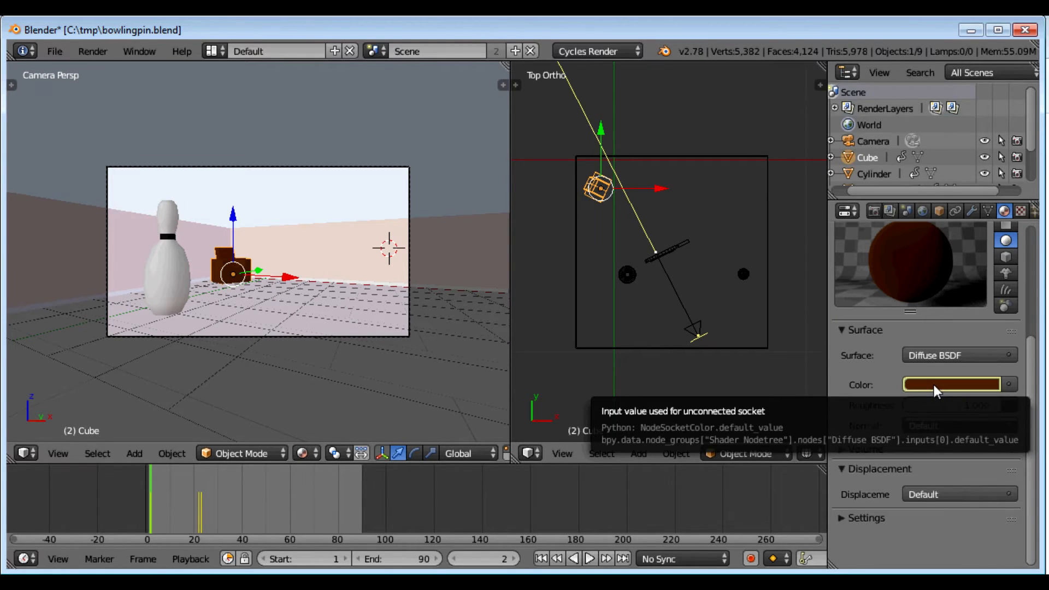
- At frame 71, change the chair material's diffuse color to dark green and insert a keyframe on the color
{"action": "key", "text": "alt+a"}
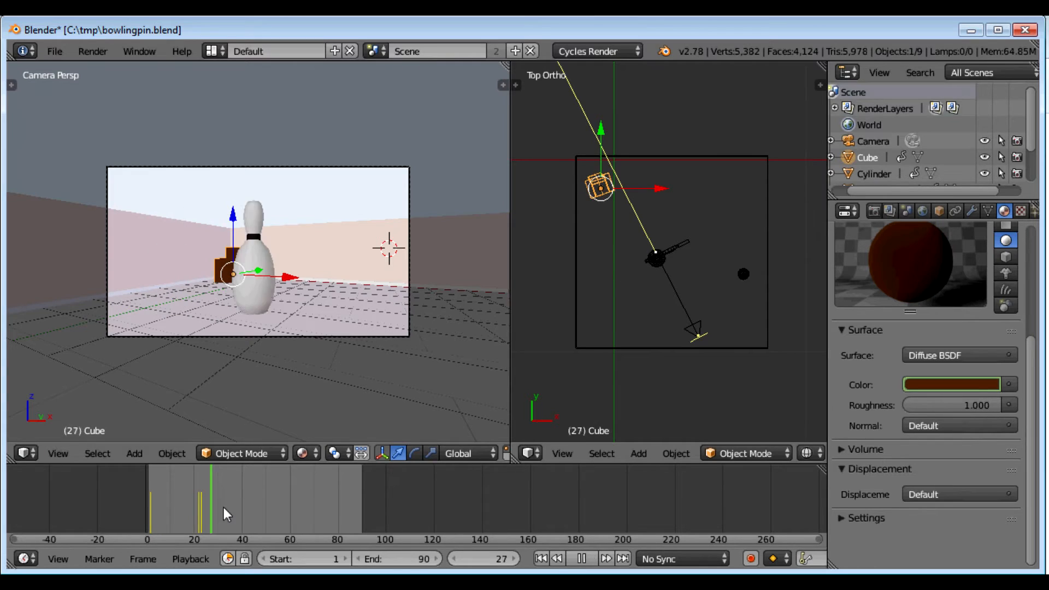
{"action": "left_click_drag", "start_coordinate": [258, 508], "coordinate": [316, 511]}
{"action": "right_click", "coordinate": [271, 232]}
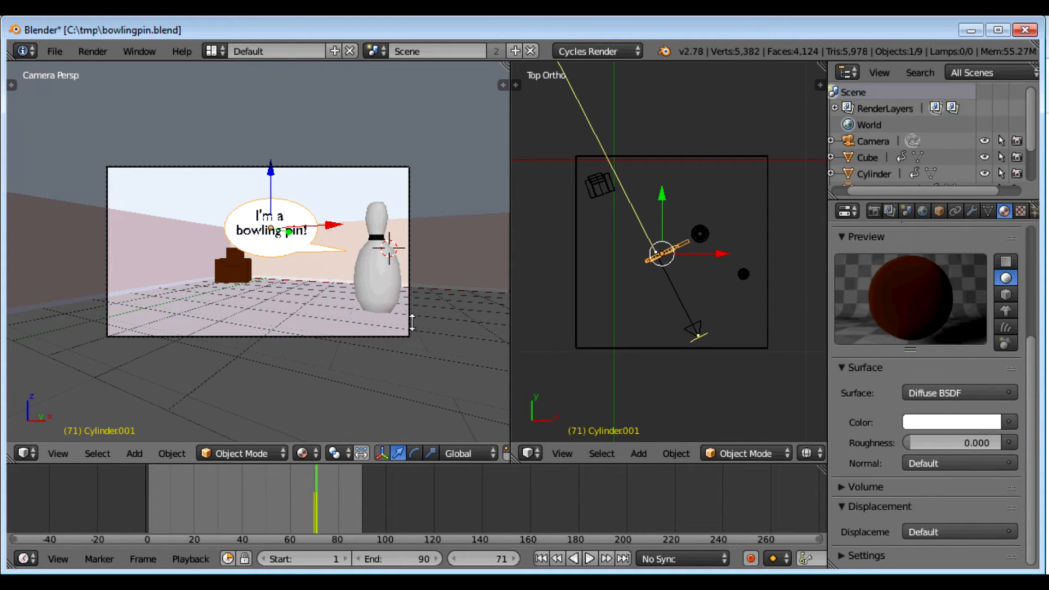
{"action": "right_click", "coordinate": [234, 267]}
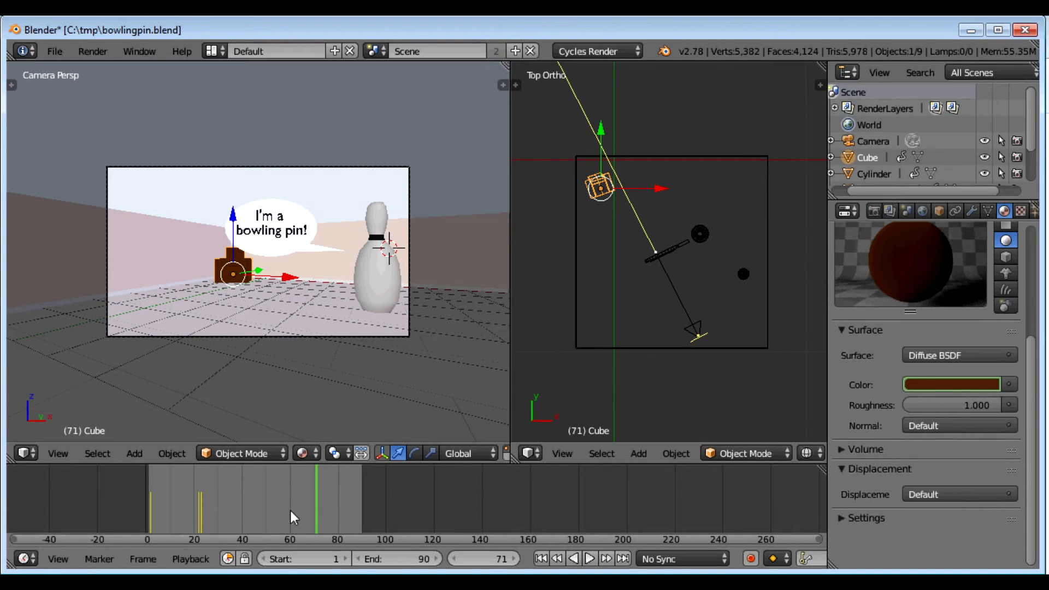
{"action": "left_click", "coordinate": [937, 385]}
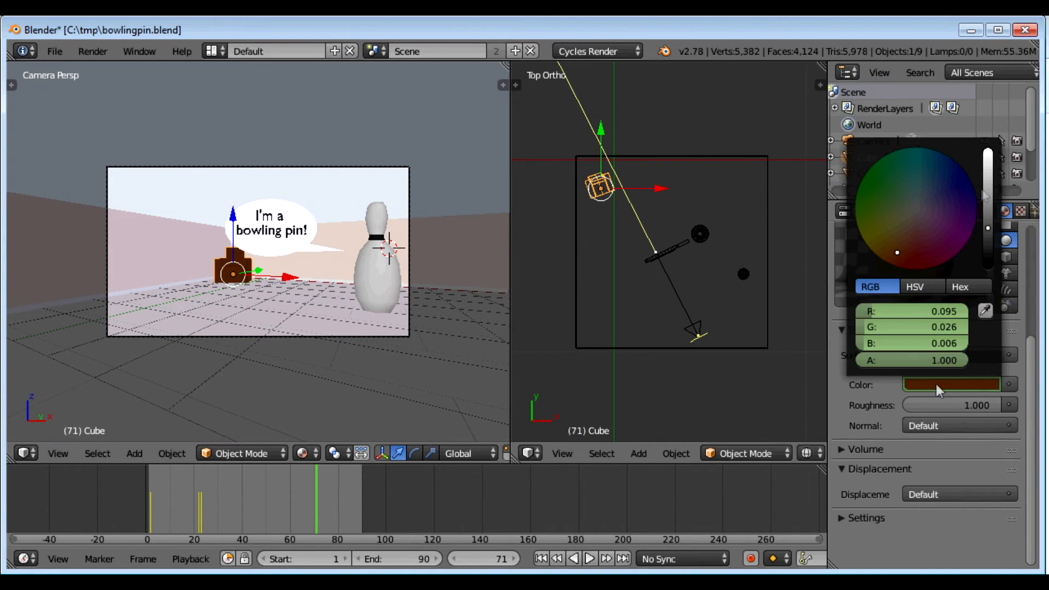
{"action": "left_click", "coordinate": [873, 216]}
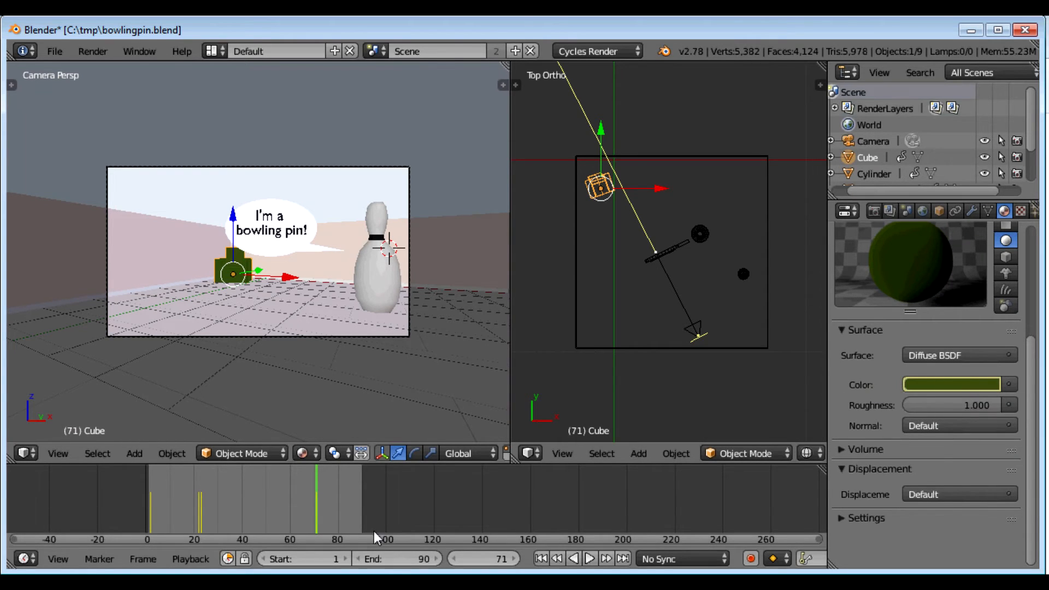
- Scrub between frames 2 and 71 to check how the chair's material color changes over time
{"action": "left_click_drag", "start_coordinate": [158, 510], "coordinate": [316, 505]}
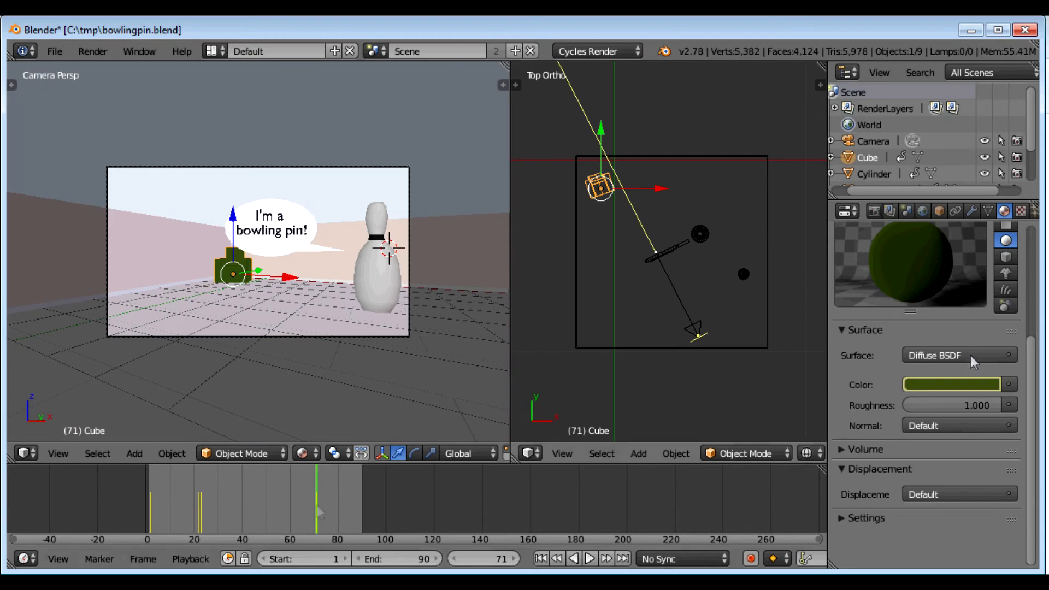
{"action": "left_click", "coordinate": [940, 387]}
{"action": "left_click_drag", "start_coordinate": [201, 529], "coordinate": [149, 499]}
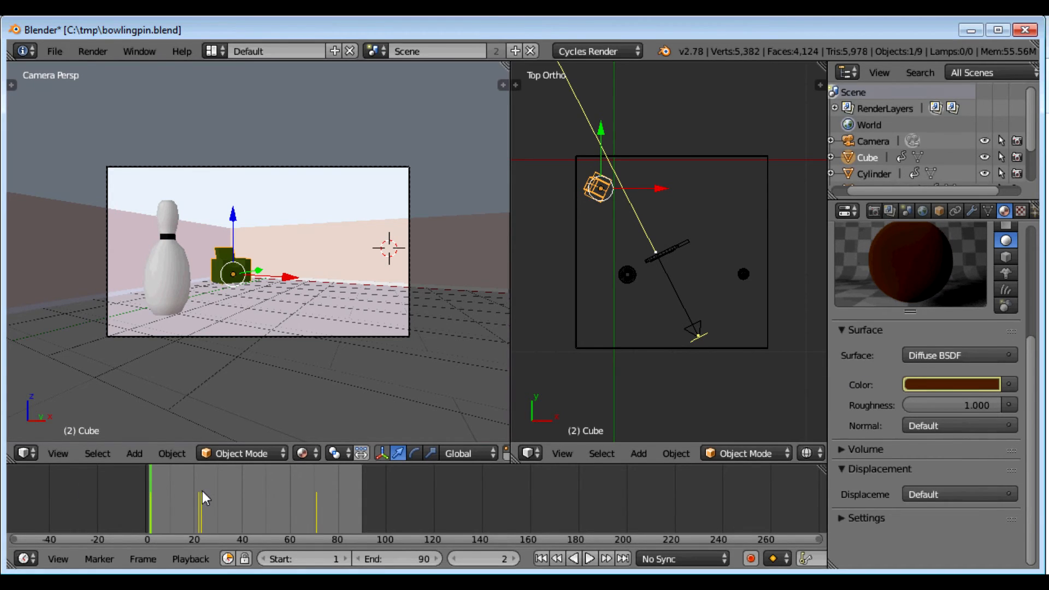
{"action": "left_click_drag", "start_coordinate": [188, 497], "coordinate": [220, 508]}
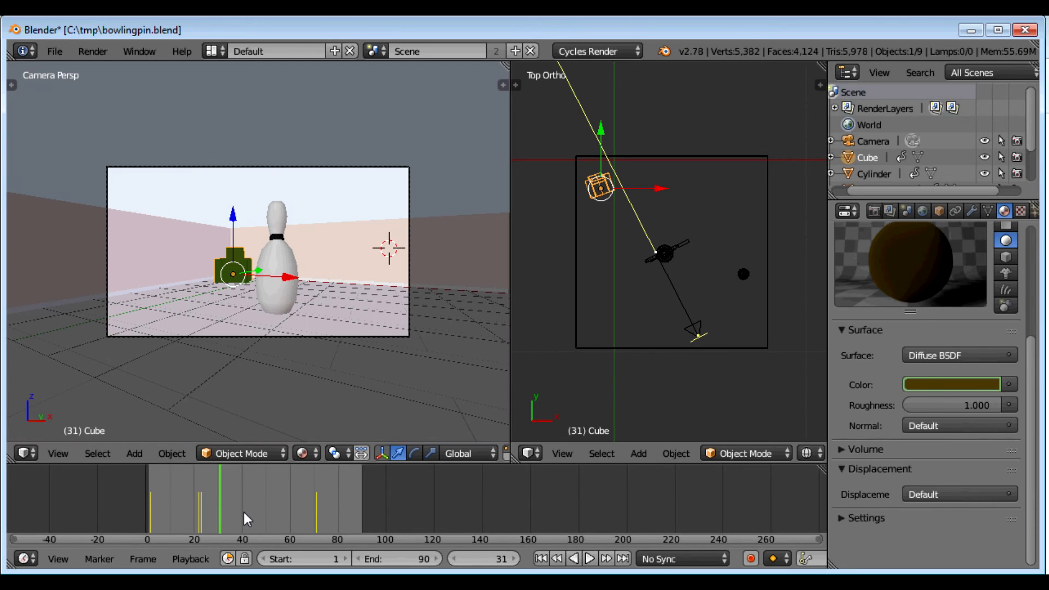
{"action": "left_click", "coordinate": [151, 503]}
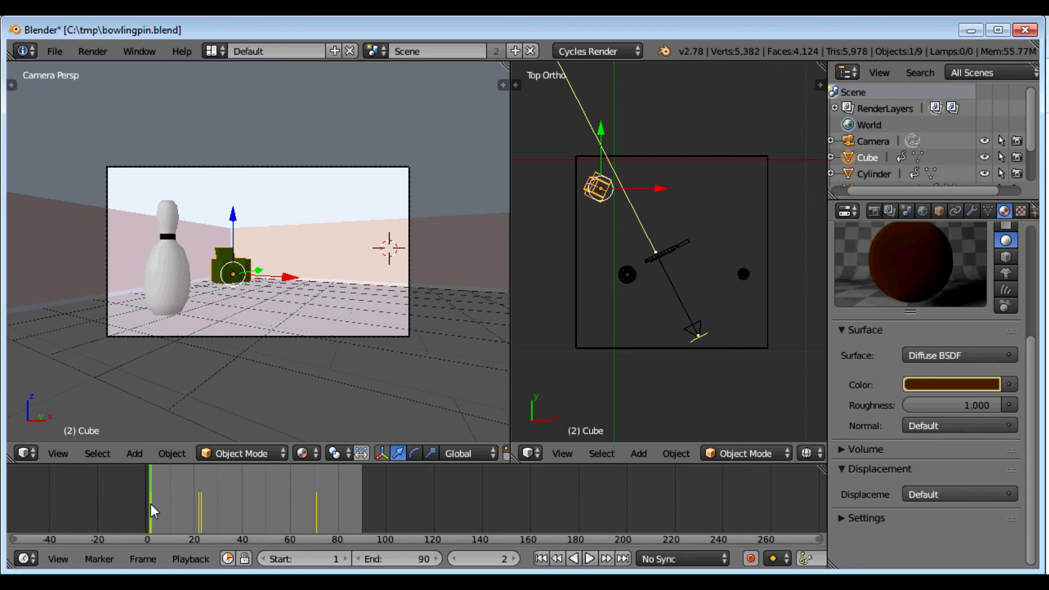
{"action": "left_click_drag", "start_coordinate": [128, 505], "coordinate": [324, 500]}
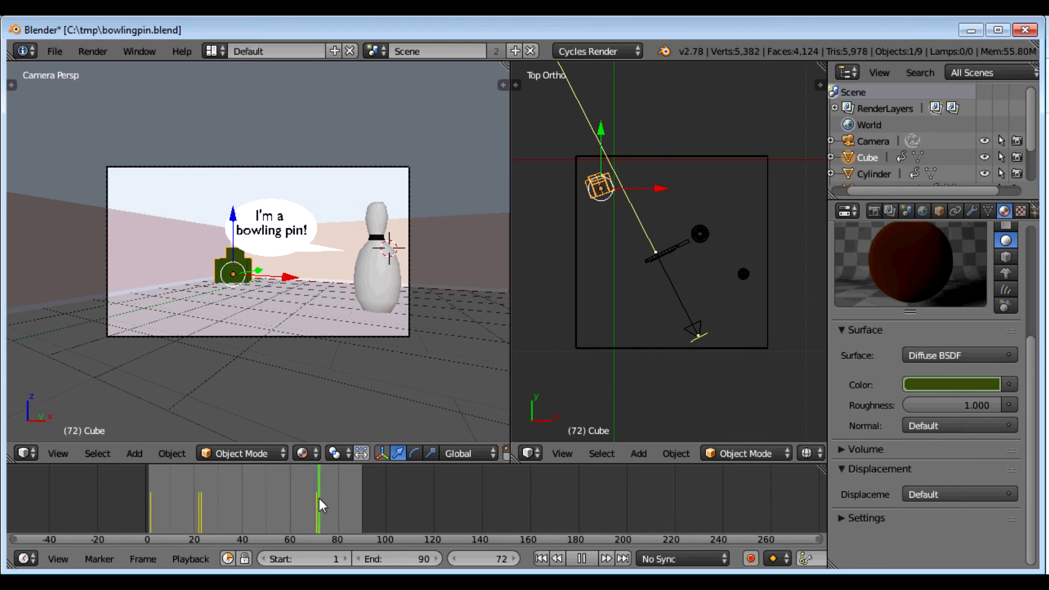
- Insert a Scaling keyframe for the chair at frame 71 and advance the animation to frame 90
{"action": "key", "text": "Escape"}
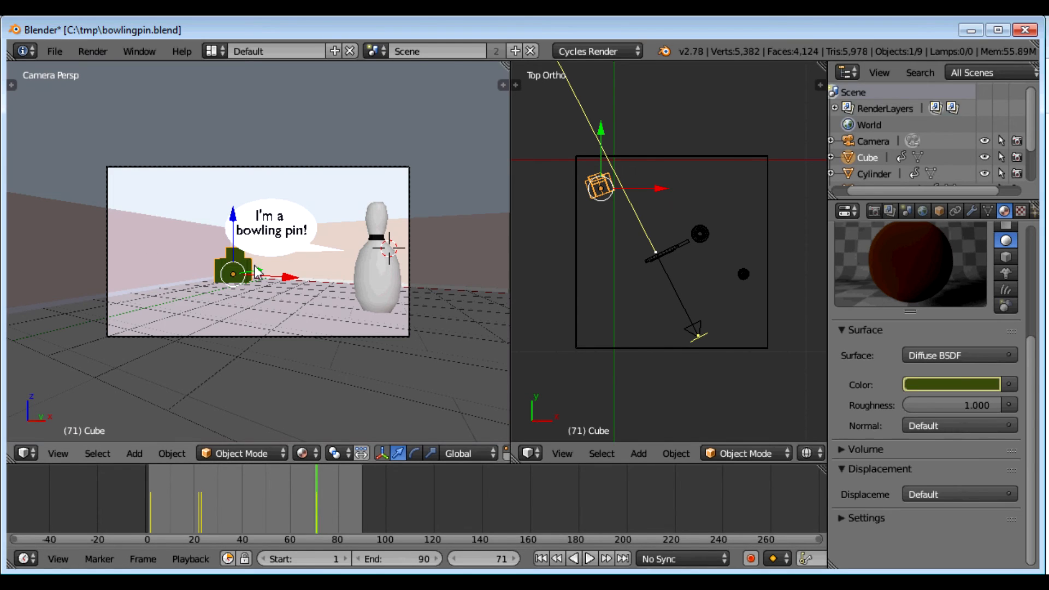
{"action": "key", "text": "i"}
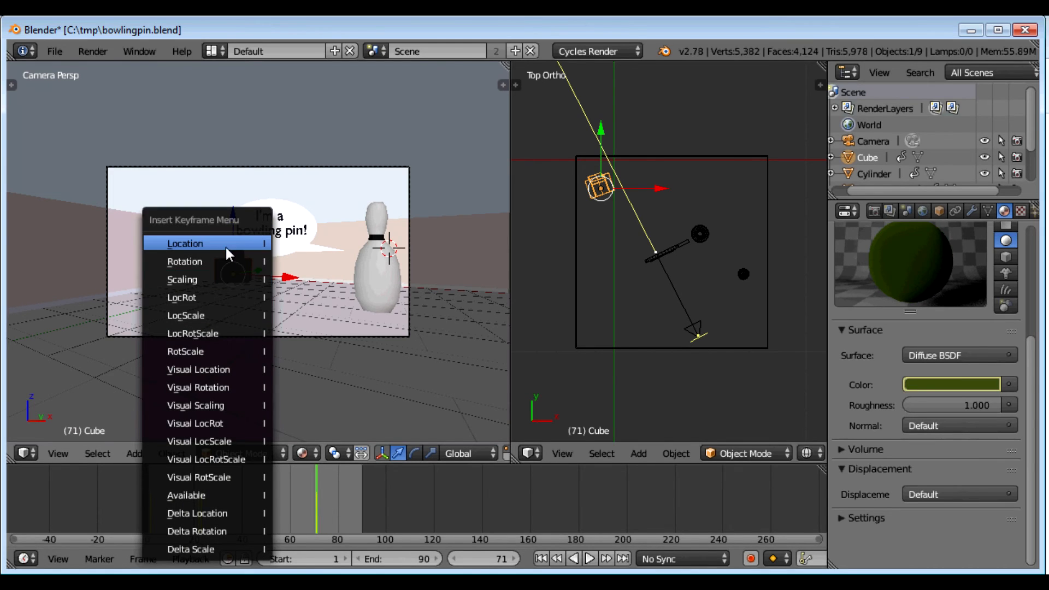
{"action": "left_click", "coordinate": [197, 279]}
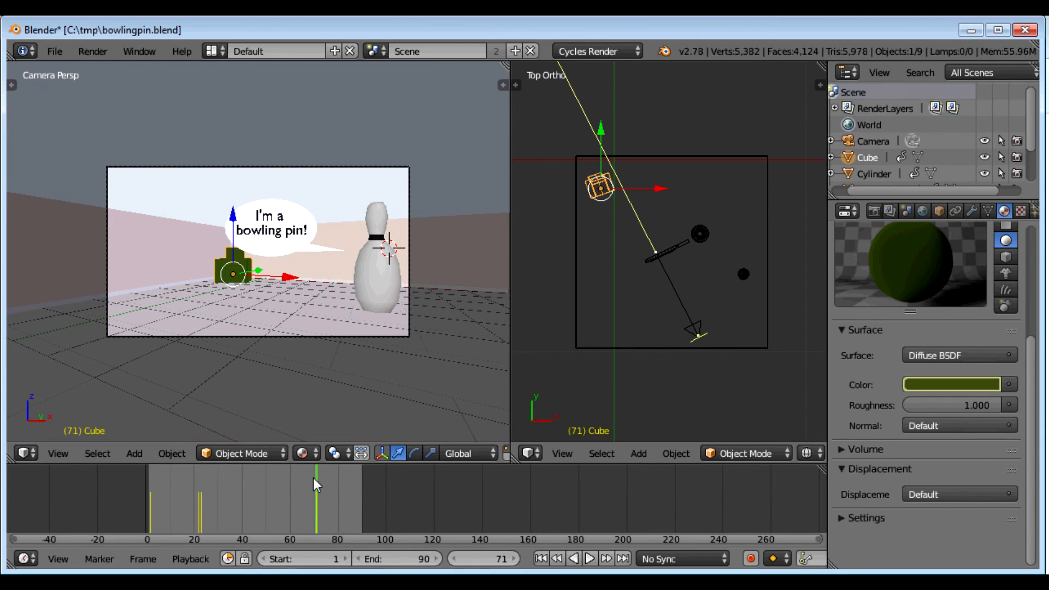
{"action": "key", "text": "alt+a"}
{"action": "key", "text": "alt+a"}
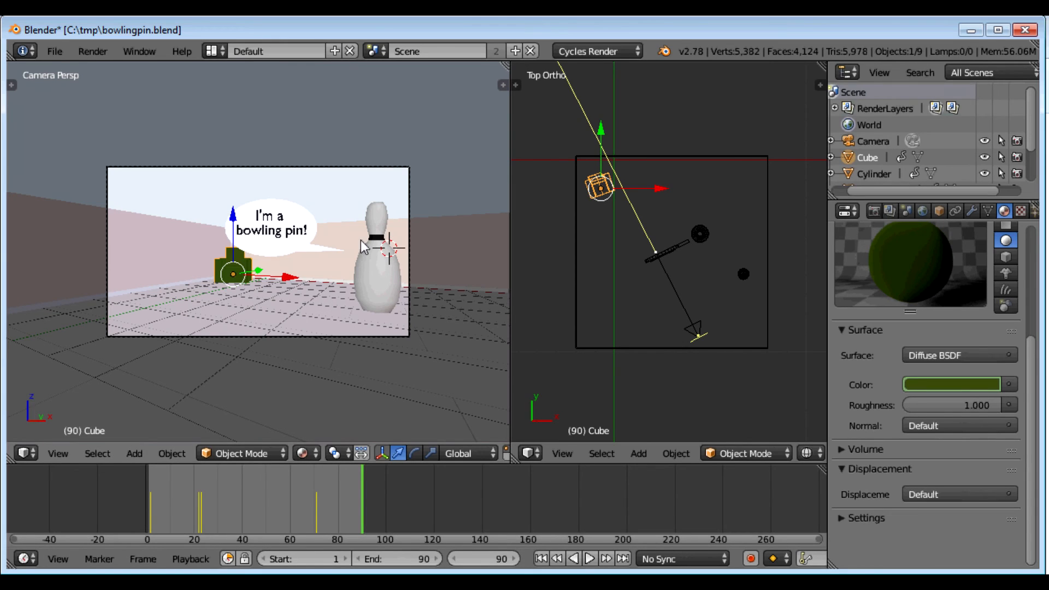
{"action": "key", "text": "s"}
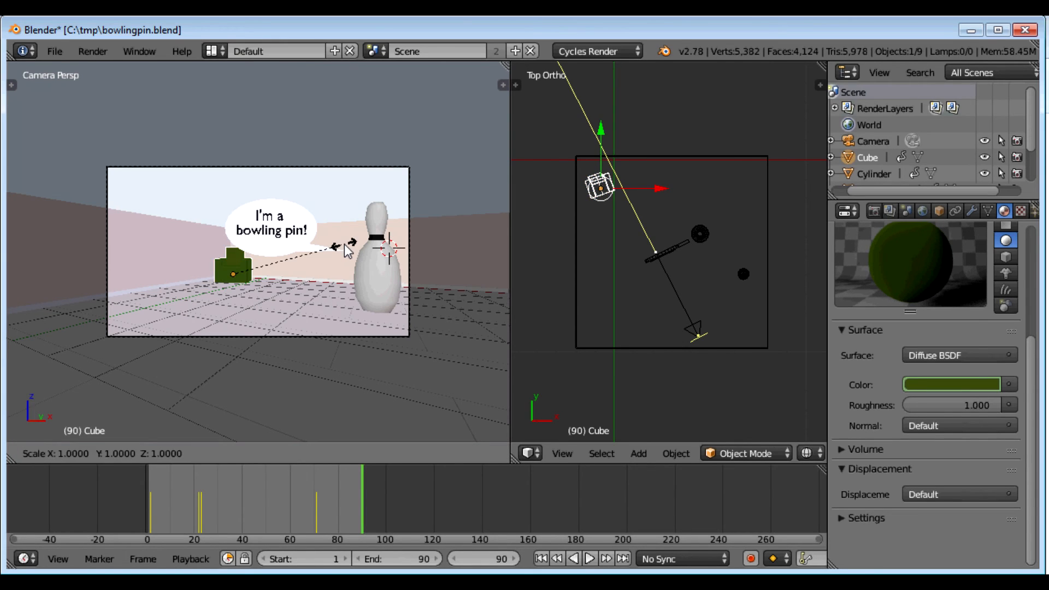
{"action": "type", "text": "01"}
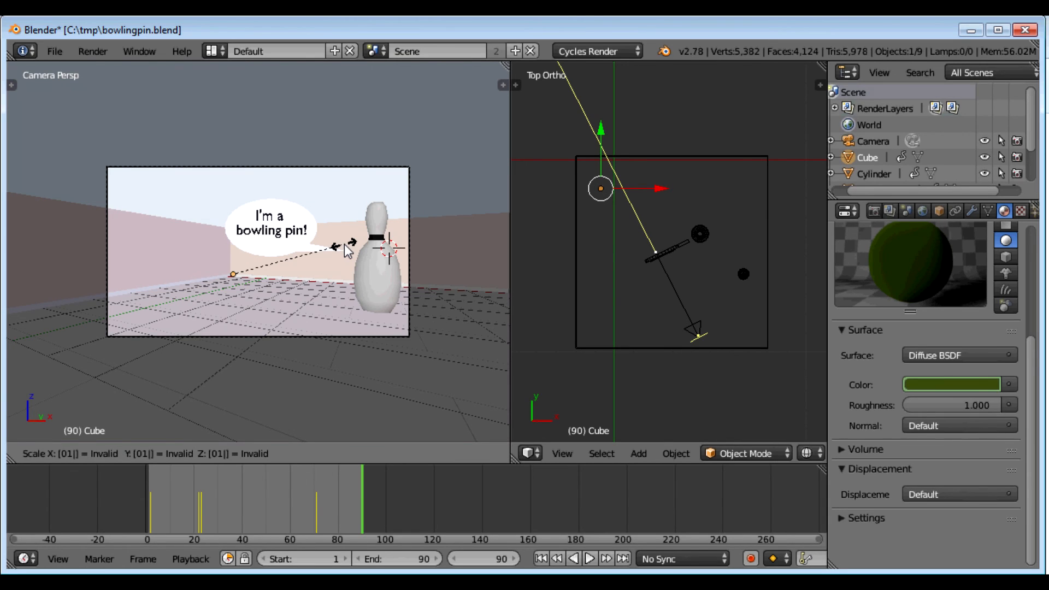
{"action": "key", "text": "Return"}
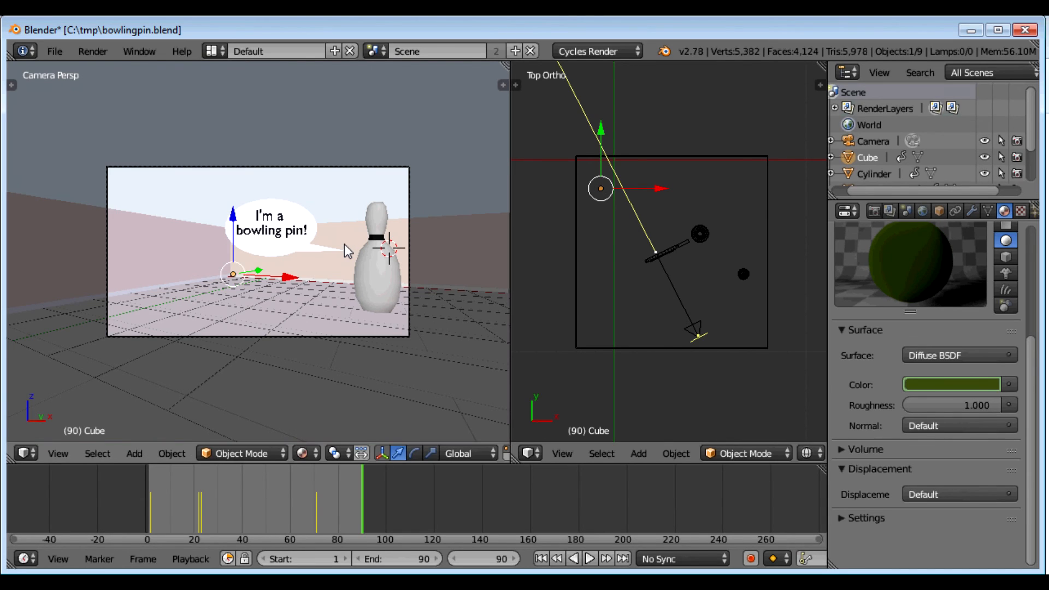
{"action": "key", "text": "ctrl+z"}
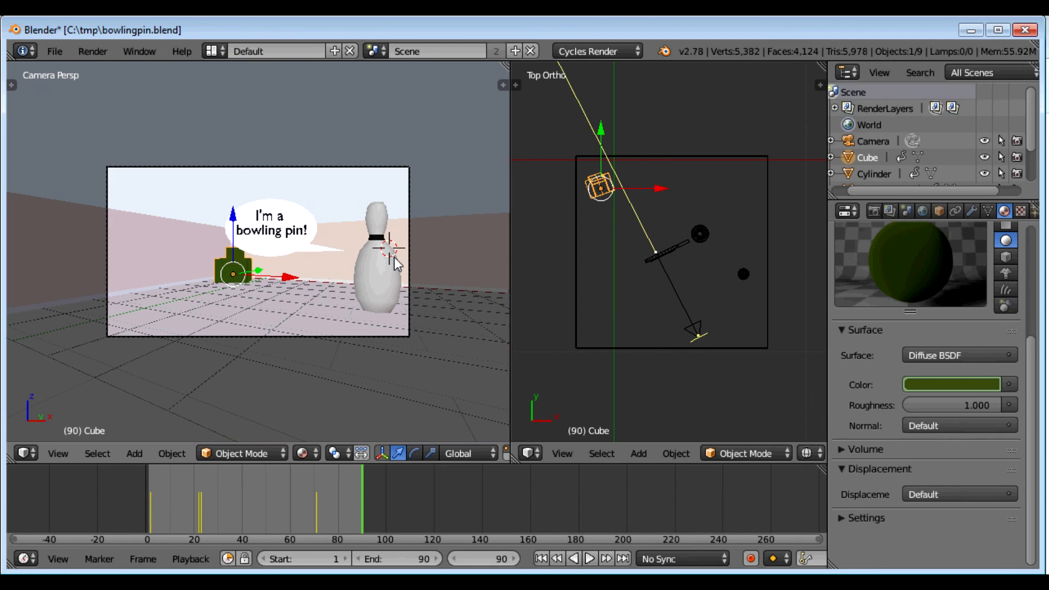
- At frame 90, scale the chair by 0.1 and insert a Scaling keyframe
{"action": "type", "text": "s.1"}
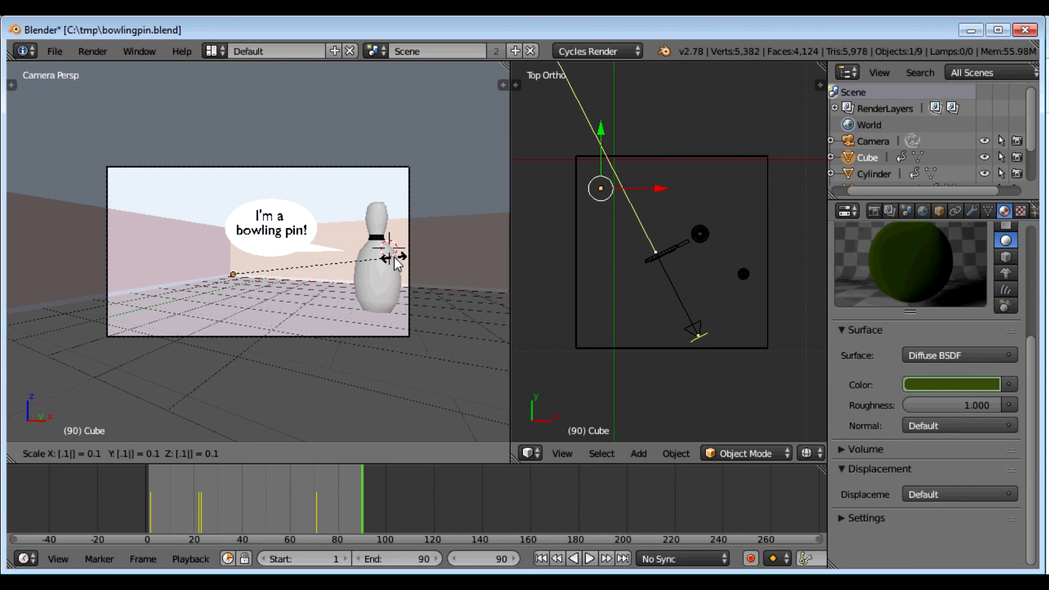
{"action": "key", "text": "Return"}
{"action": "key", "text": "i"}
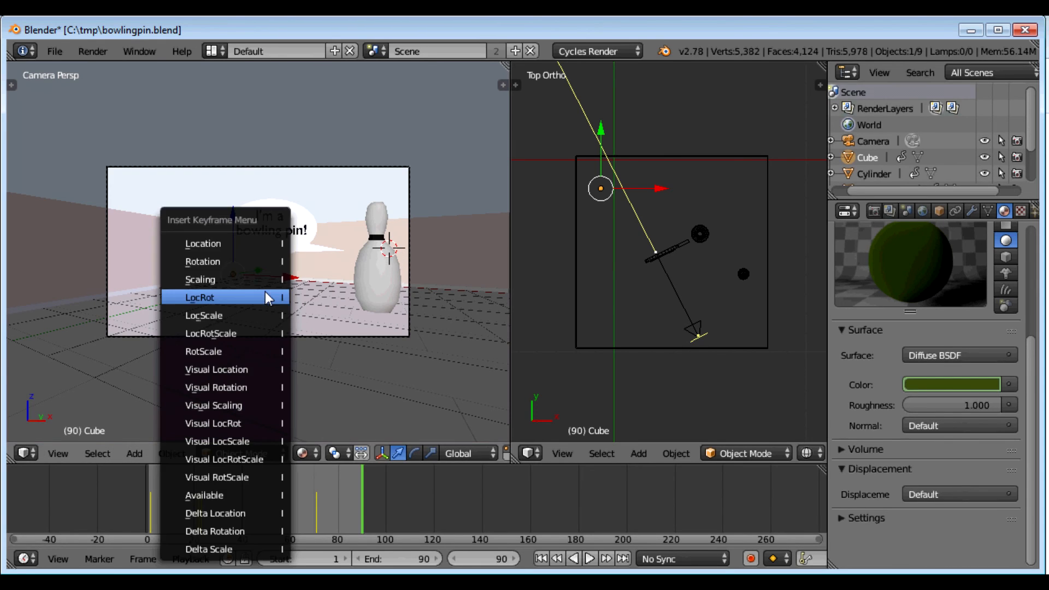
{"action": "left_click", "coordinate": [238, 278]}
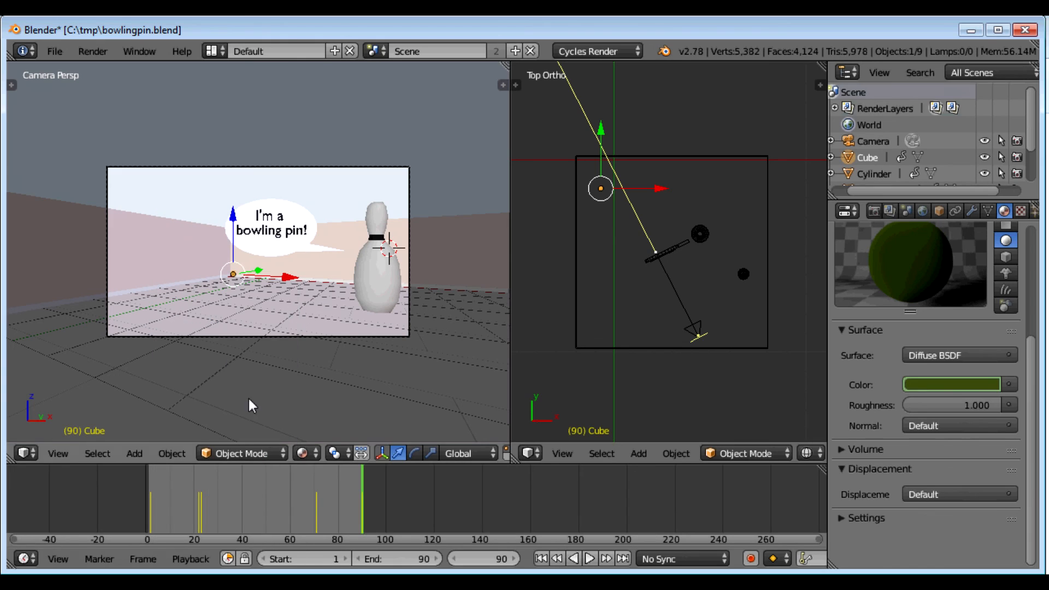
- Play and scrub the animation around frames 45 to 90 to check the chair's shrinking after frame 71
{"action": "left_click", "coordinate": [319, 504]}
{"action": "key", "text": "alt+a"}
{"action": "left_click_drag", "start_coordinate": [330, 504], "coordinate": [255, 502]}
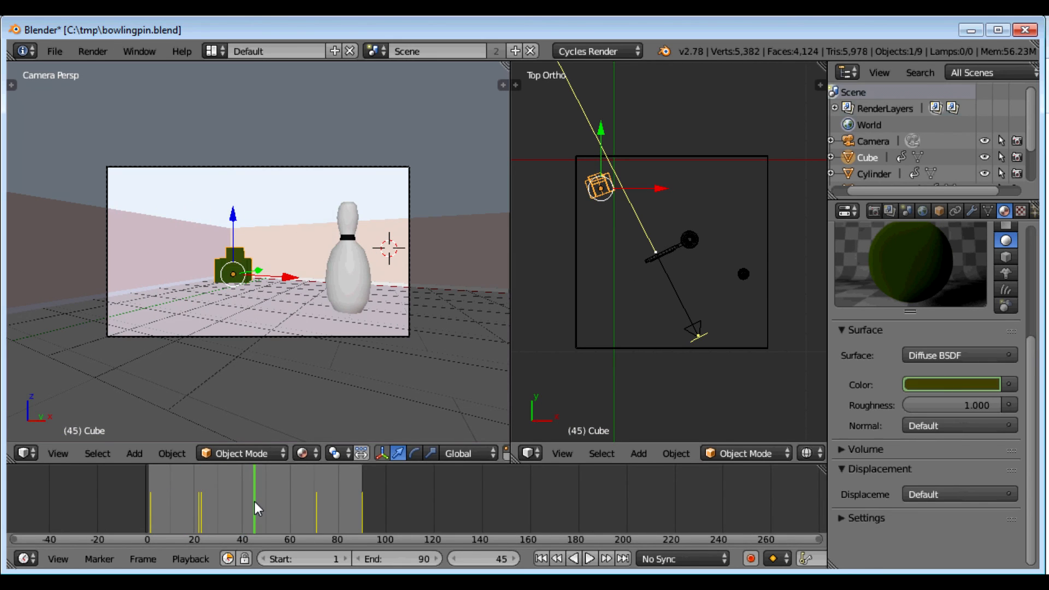
{"action": "left_click", "coordinate": [303, 503]}
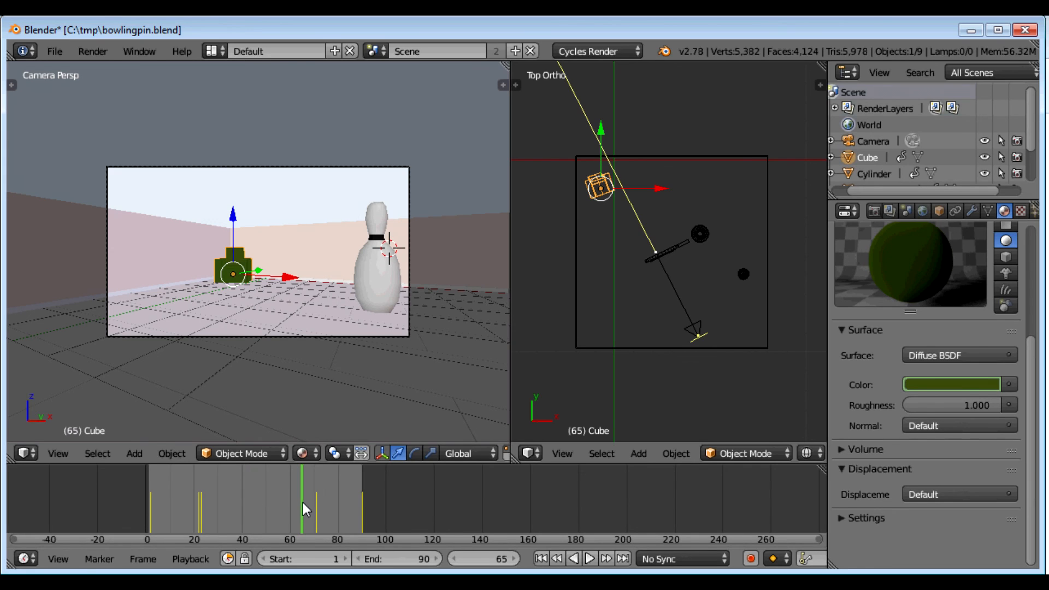
{"action": "left_click_drag", "start_coordinate": [301, 502], "coordinate": [363, 507]}
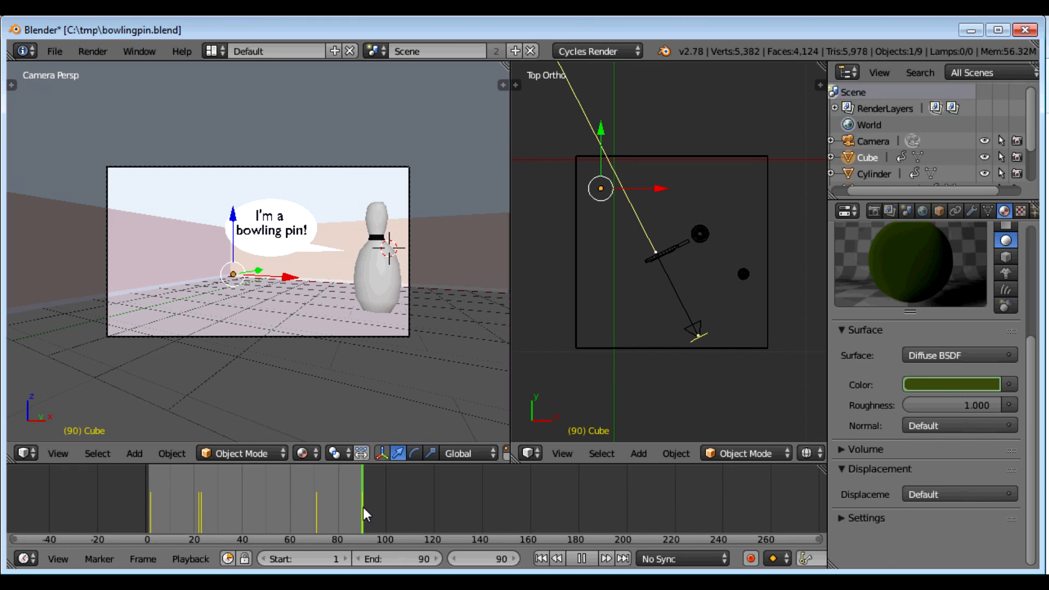
{"action": "left_click_drag", "start_coordinate": [361, 503], "coordinate": [316, 503]}
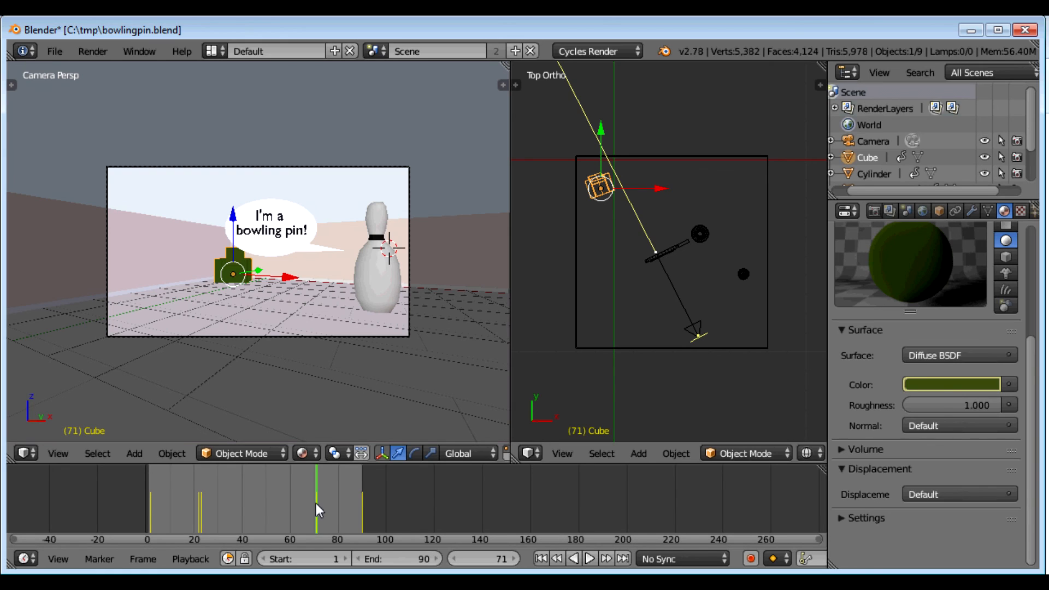